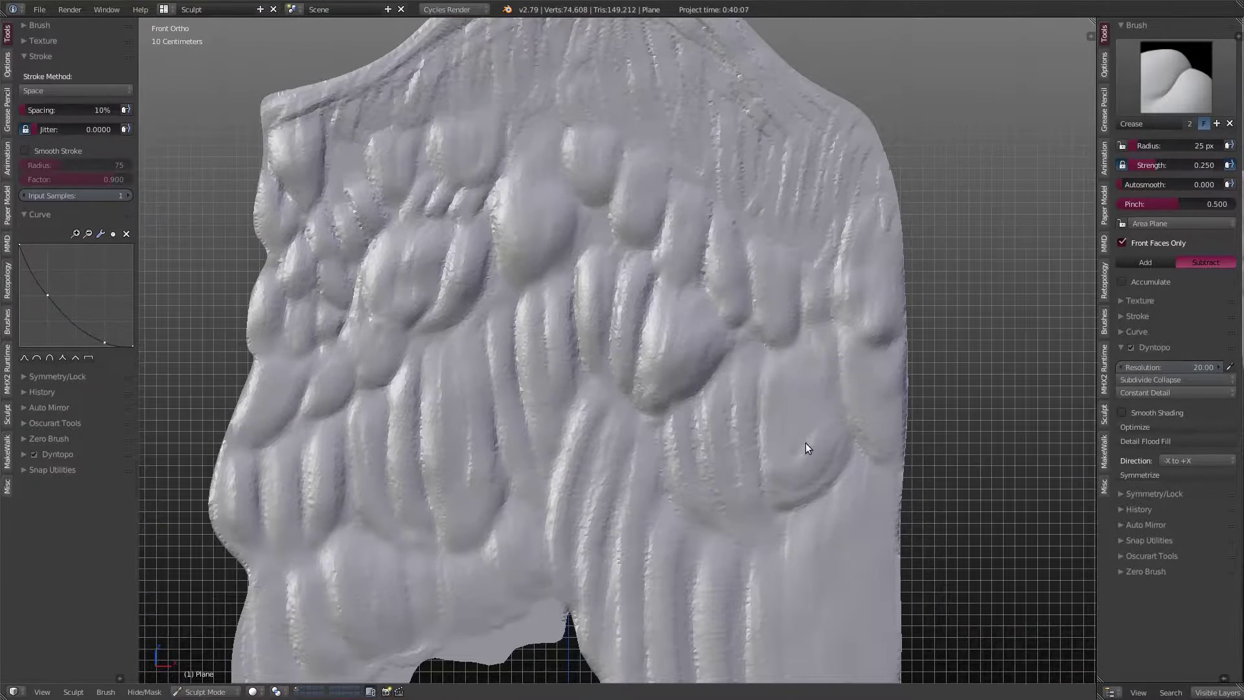
Orbit and zoom around the wing to inspect the lower wing tip
{"action": "mouse_move", "coordinate": [807, 442]}
{"action": "middle_mouse_down", "text": "shift"}
{"action": "mouse_move", "coordinate": [677, 359]}
{"action": "mouse_move", "coordinate": [645, 309]}
{"action": "mouse_move", "coordinate": [632, 231]}
{"action": "mouse_move", "coordinate": [572, 348]}
{"action": "mouse_move", "coordinate": [630, 360]}
{"action": "middle_mouse_up", "text": "shift"}
{"action": "scroll", "coordinate": [571, 349], "scroll_direction": "up", "scroll_amount": 2}
{"action": "scroll", "coordinate": [588, 447], "scroll_direction": "up", "scroll_amount": 1}
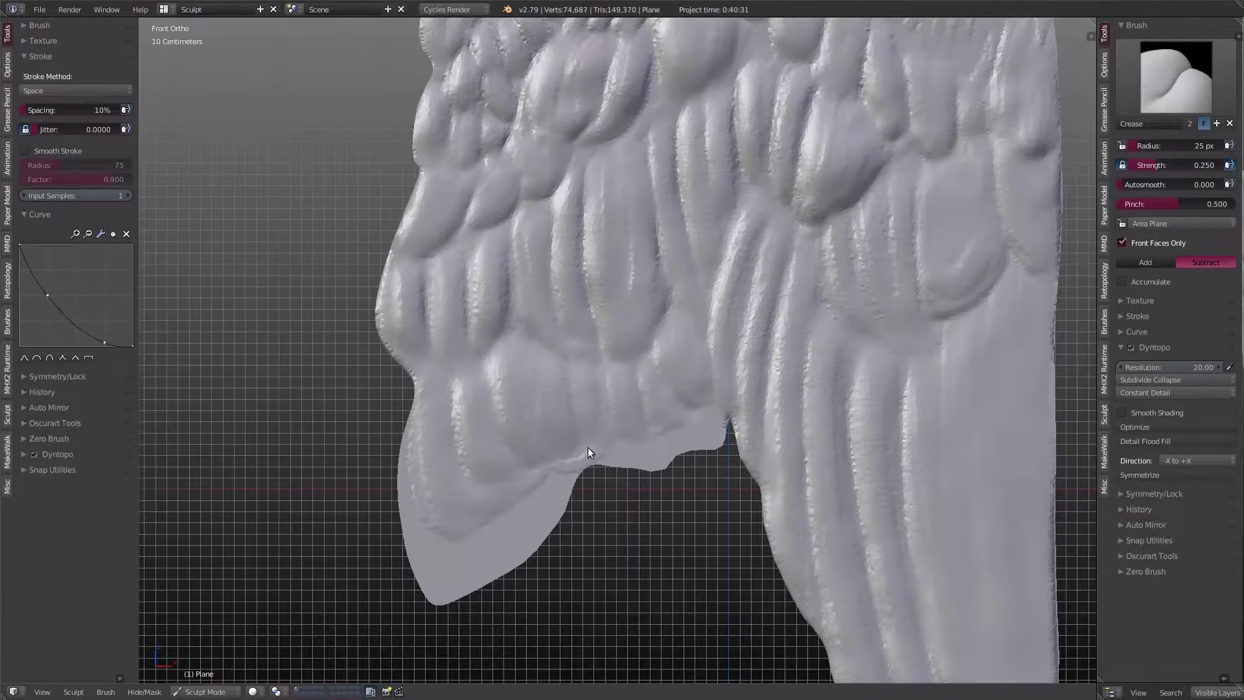
{"action": "scroll", "coordinate": [589, 453], "scroll_direction": "down", "scroll_amount": 2}
{"action": "mouse_move", "coordinate": [585, 442]}
{"action": "middle_mouse_down", "text": "shift"}
{"action": "mouse_move", "coordinate": [877, 211]}
{"action": "mouse_move", "coordinate": [853, 278]}
{"action": "middle_mouse_up", "text": "shift"}
Switch to the Right Ortho view and the Mask brush, facing the wing's flat side
{"action": "key", "text": "KP_3"}
{"action": "key", "text": "m"}
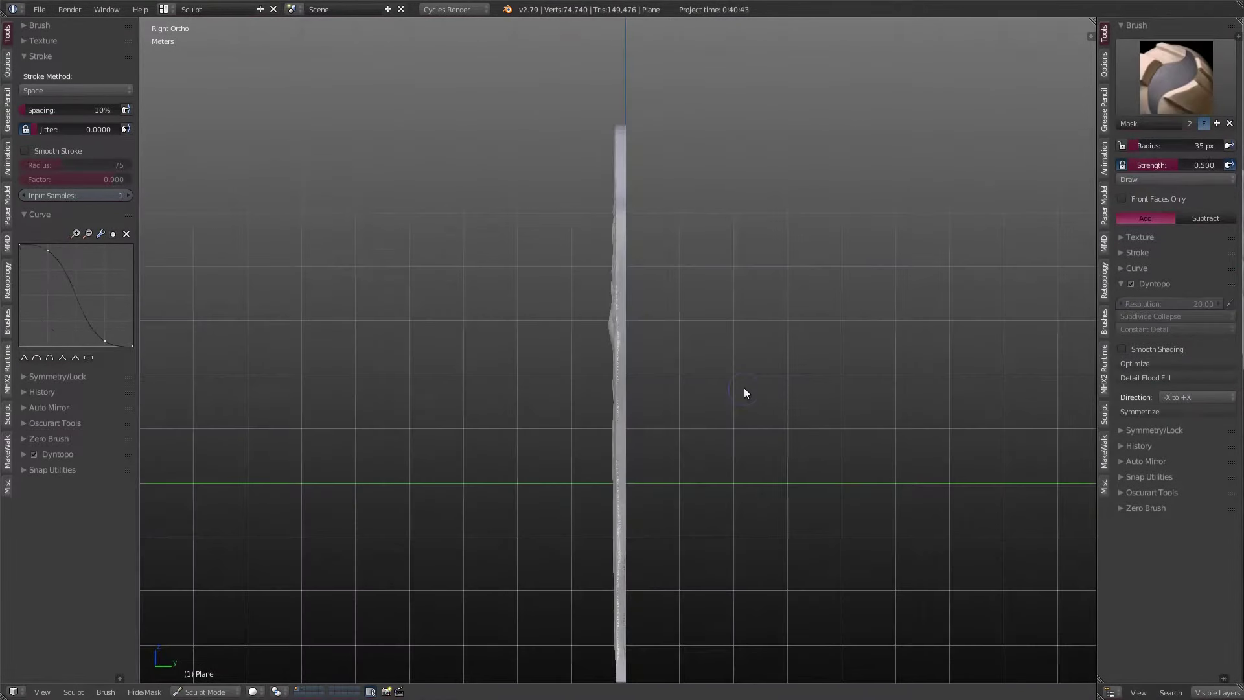
{"action": "mouse_move", "coordinate": [744, 388]}
{"action": "middle_mouse_down"}
{"action": "mouse_move", "coordinate": [372, 100]}
{"action": "mouse_move", "coordinate": [613, 450]}
{"action": "mouse_move", "coordinate": [531, 461]}
{"action": "middle_mouse_up"}
Sculpt a clay ring, dabs and long clay strips across the wing's flat side with the Clay brush
{"action": "left_click", "coordinate": [1176, 76]}
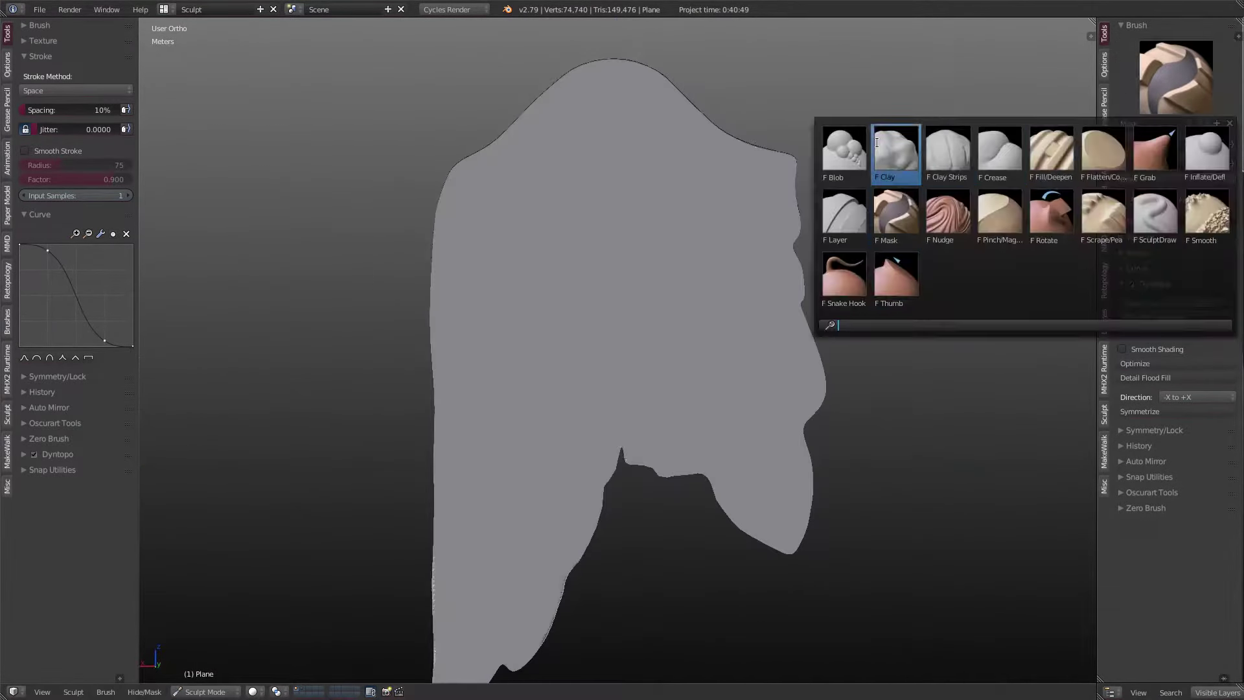
{"action": "left_click", "coordinate": [876, 143]}
{"action": "scroll", "coordinate": [784, 364], "scroll_direction": "up", "scroll_amount": 4}
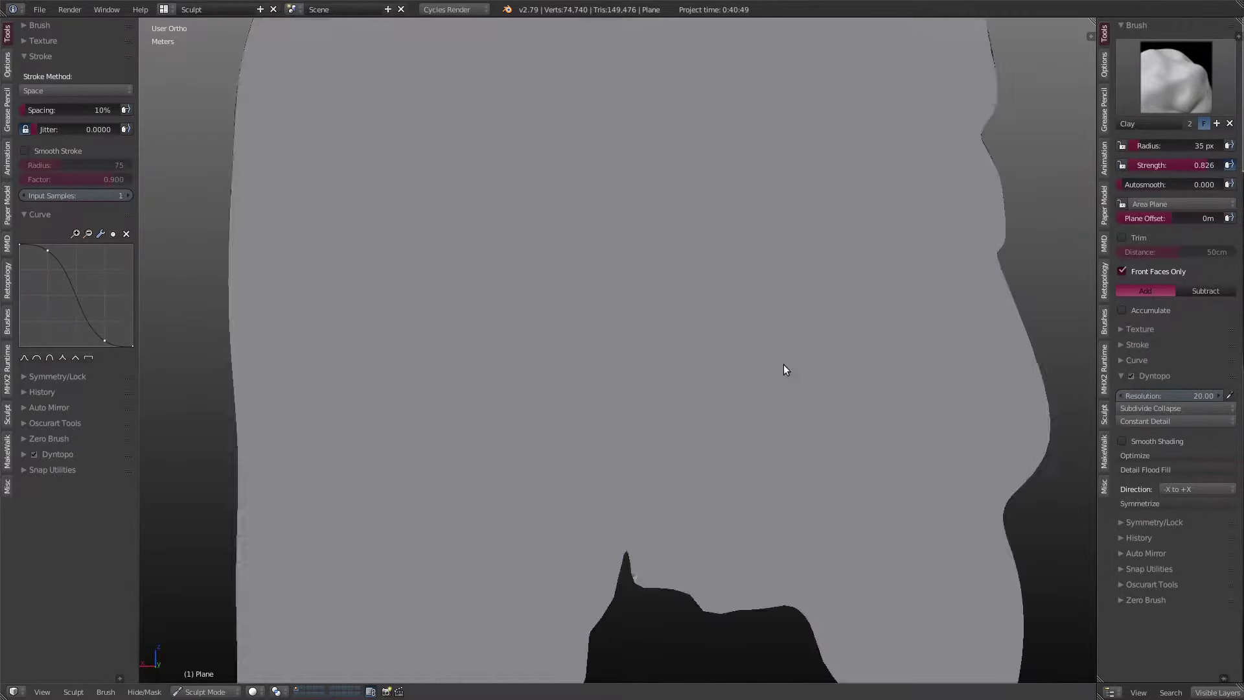
{"action": "left_click_drag", "start_coordinate": [561, 214], "coordinate": [557, 286]}
{"action": "scroll", "coordinate": [578, 251], "scroll_direction": "down", "scroll_amount": 3}
{"action": "mouse_move", "coordinate": [586, 214]}
{"action": "left_mouse_down"}
{"action": "mouse_move", "coordinate": [583, 69]}
{"action": "mouse_move", "coordinate": [427, 170]}
{"action": "left_mouse_up"}
{"action": "left_click_drag", "start_coordinate": [546, 152], "coordinate": [526, 260]}
{"action": "middle_click_drag", "start_coordinate": [526, 259], "coordinate": [1057, 239]}
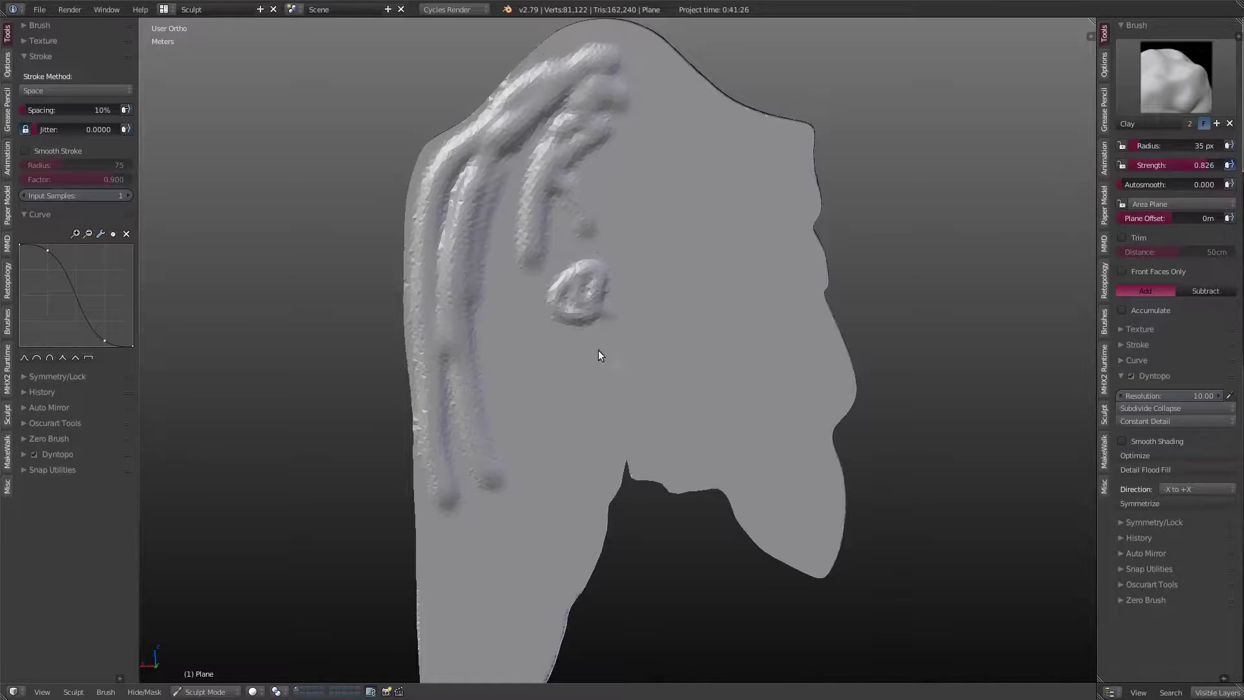
{"action": "left_click_drag", "start_coordinate": [554, 332], "coordinate": [570, 103]}
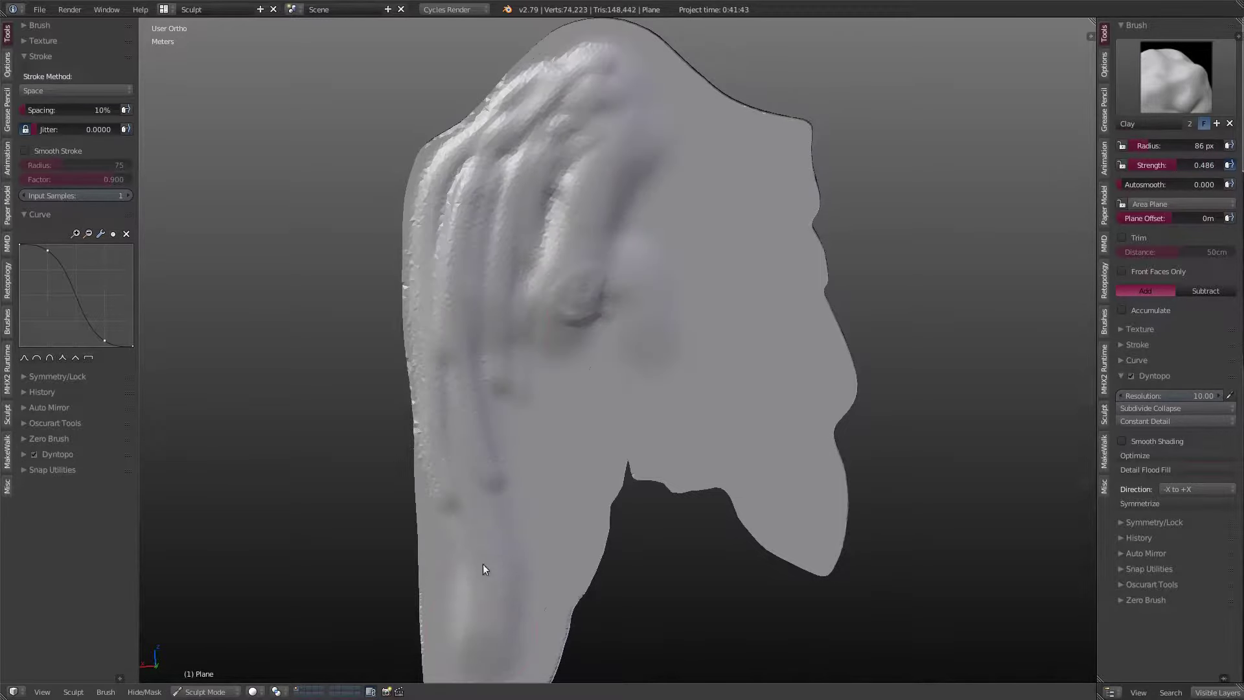
Undo the last broad stroke and rework the clay strokes on the surface
{"action": "key", "text": "ctrl+z"}
{"action": "middle_click_drag", "start_coordinate": [621, 68], "coordinate": [606, 194]}
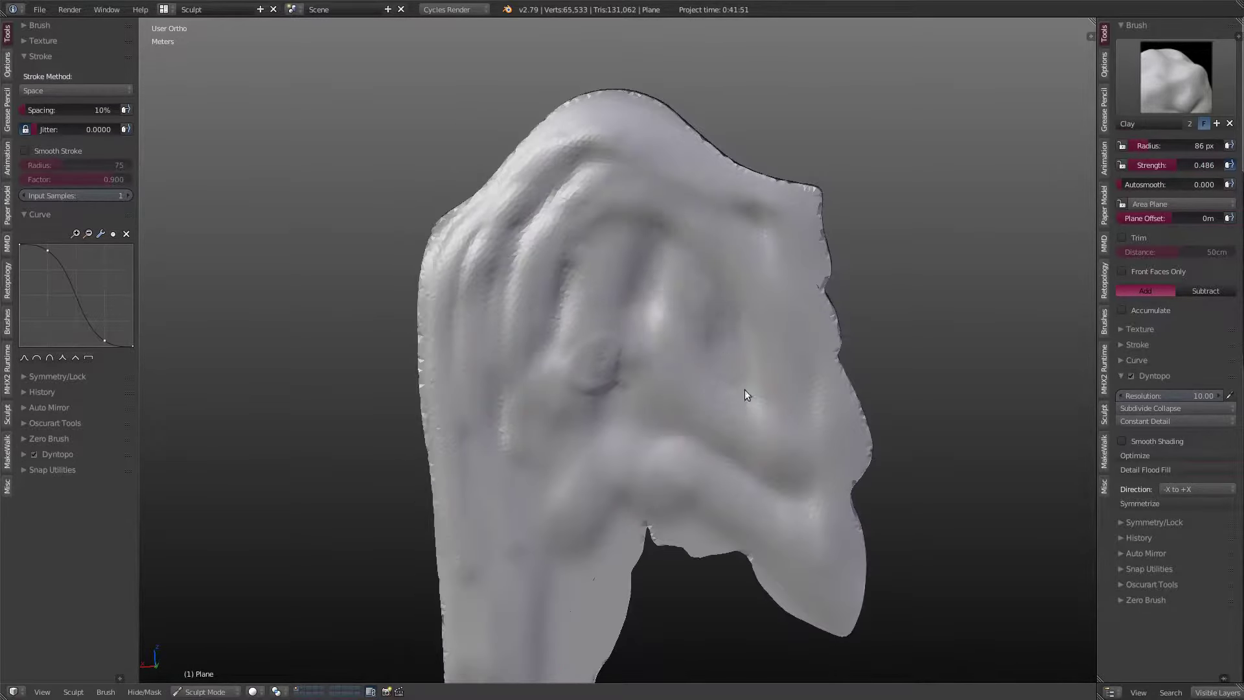
{"action": "middle_click_drag", "start_coordinate": [643, 635], "coordinate": [508, 512]}
{"action": "left_click_drag", "start_coordinate": [508, 512], "coordinate": [896, 329]}
{"action": "middle_click_drag", "start_coordinate": [896, 330], "coordinate": [420, 174]}
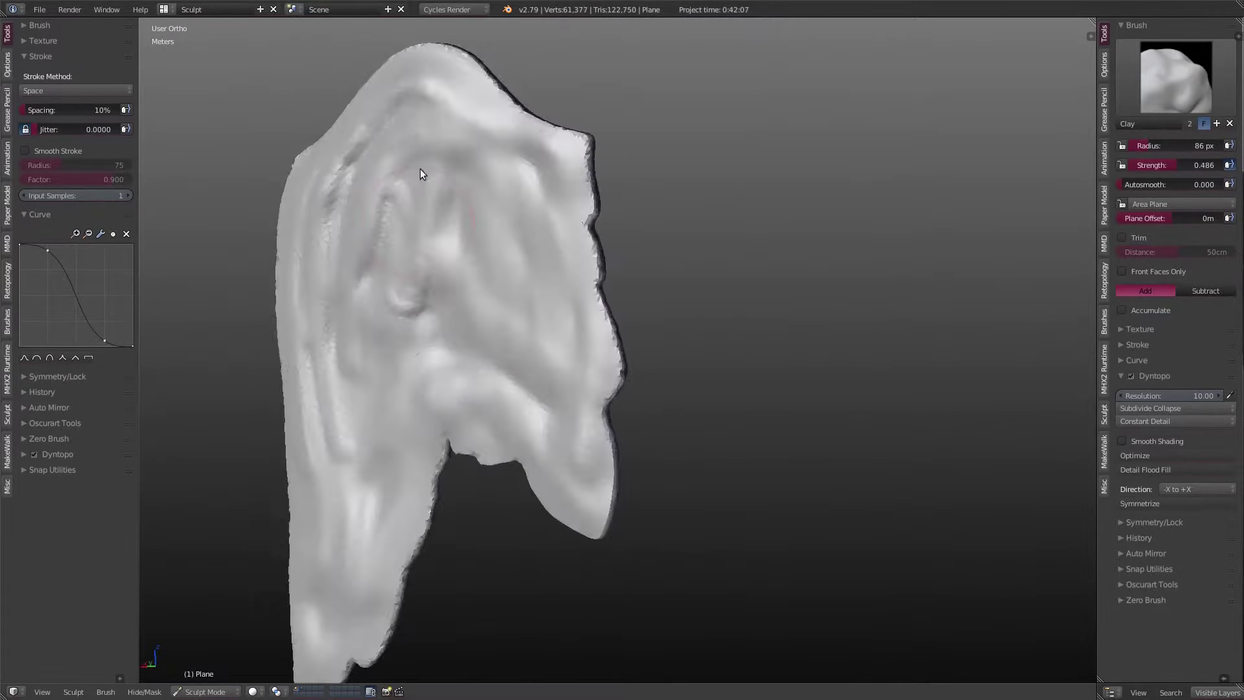
Soften the sculpted surface with the Smooth brush and return to Object Mode in front view
{"action": "left_click", "coordinate": [1176, 78]}
{"action": "left_click", "coordinate": [1050, 216]}
{"action": "mouse_move", "coordinate": [487, 226]}
{"action": "middle_mouse_down"}
{"action": "mouse_move", "coordinate": [347, 209]}
{"action": "mouse_move", "coordinate": [354, 487]}
{"action": "mouse_move", "coordinate": [599, 309]}
{"action": "mouse_move", "coordinate": [352, 387]}
{"action": "mouse_move", "coordinate": [535, 220]}
{"action": "mouse_move", "coordinate": [803, 322]}
{"action": "middle_mouse_up"}
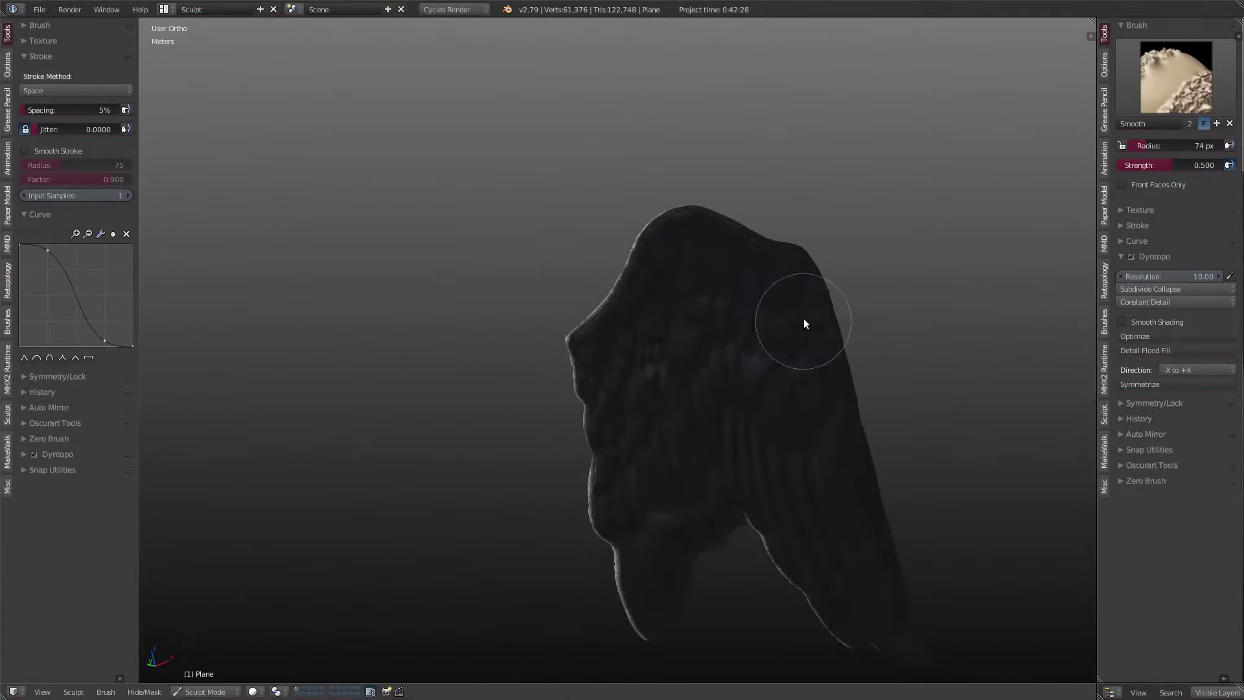
{"action": "key", "text": "ctrl+Tab"}
{"action": "key", "text": "KP_1"}
Add a Simple Deform modifier to the wing, set to Bend with a -0.7° angle
{"action": "key", "text": "KP_Decimal"}
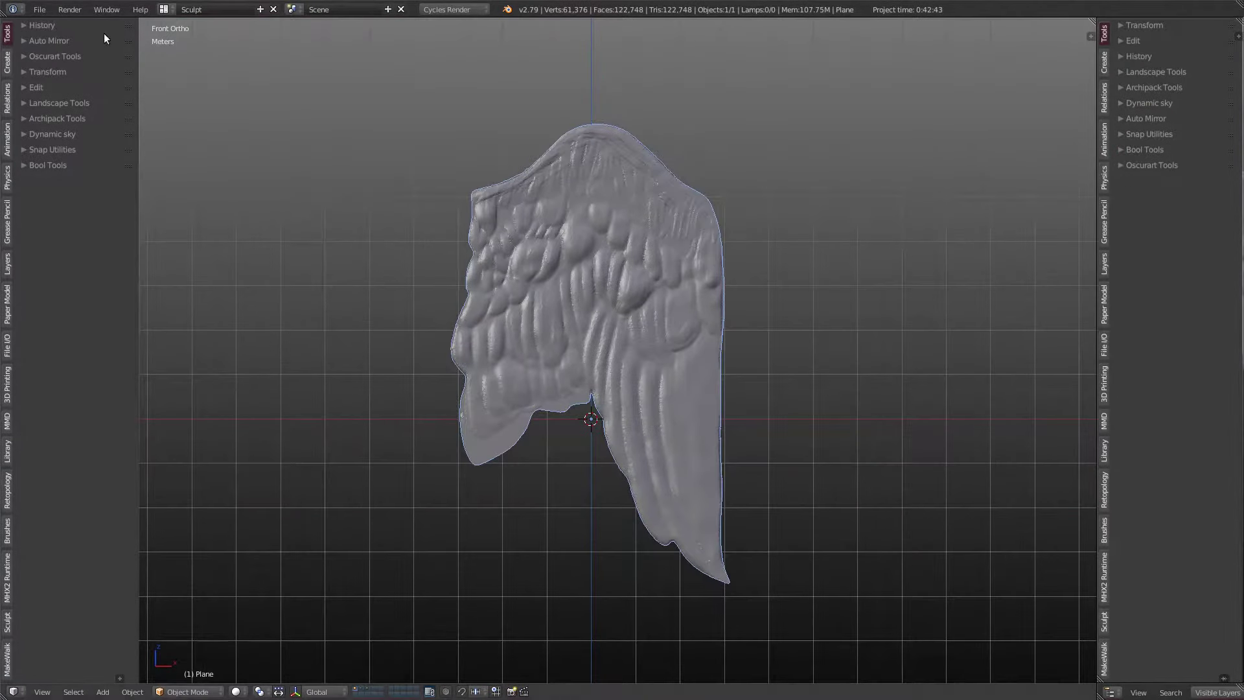
{"action": "key", "text": "ctrl+Left"}
{"action": "middle_click_drag", "start_coordinate": [632, 332], "coordinate": [843, 259]}
{"action": "left_click", "coordinate": [1158, 219]}
{"action": "left_click", "coordinate": [1079, 372]}
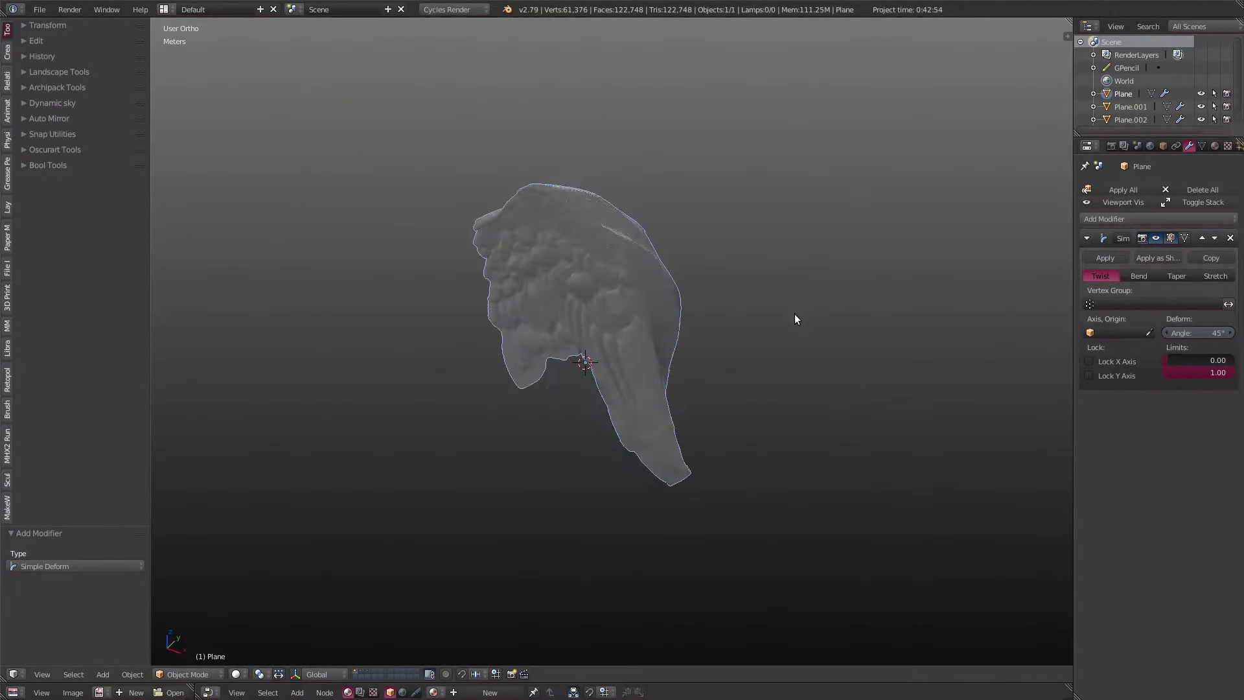
{"action": "mouse_move", "coordinate": [795, 314]}
{"action": "middle_mouse_down"}
{"action": "mouse_move", "coordinate": [591, 343]}
{"action": "mouse_move", "coordinate": [640, 287]}
{"action": "mouse_move", "coordinate": [604, 309]}
{"action": "middle_mouse_up"}
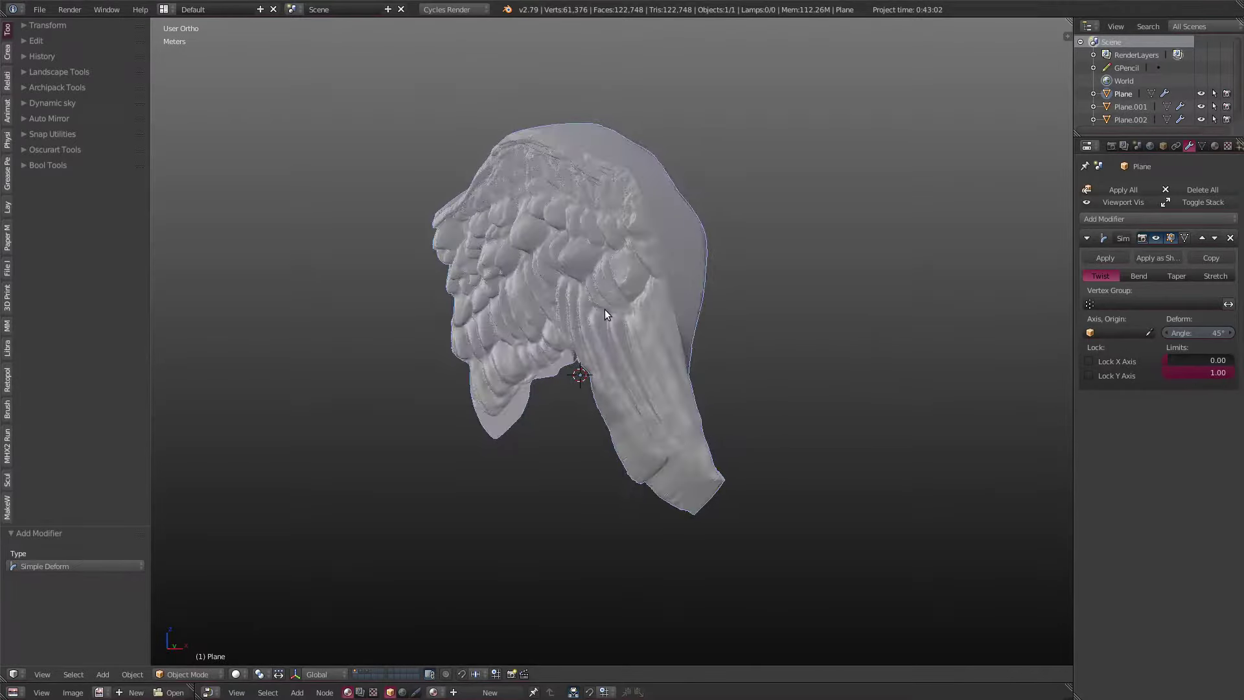
{"action": "left_click", "coordinate": [1138, 275]}
{"action": "left_click_drag", "start_coordinate": [1199, 332], "coordinate": [1167, 332]}
Rotate the wing 90° on X to lie flat and apply its rotation
{"action": "key", "text": "KP_3"}
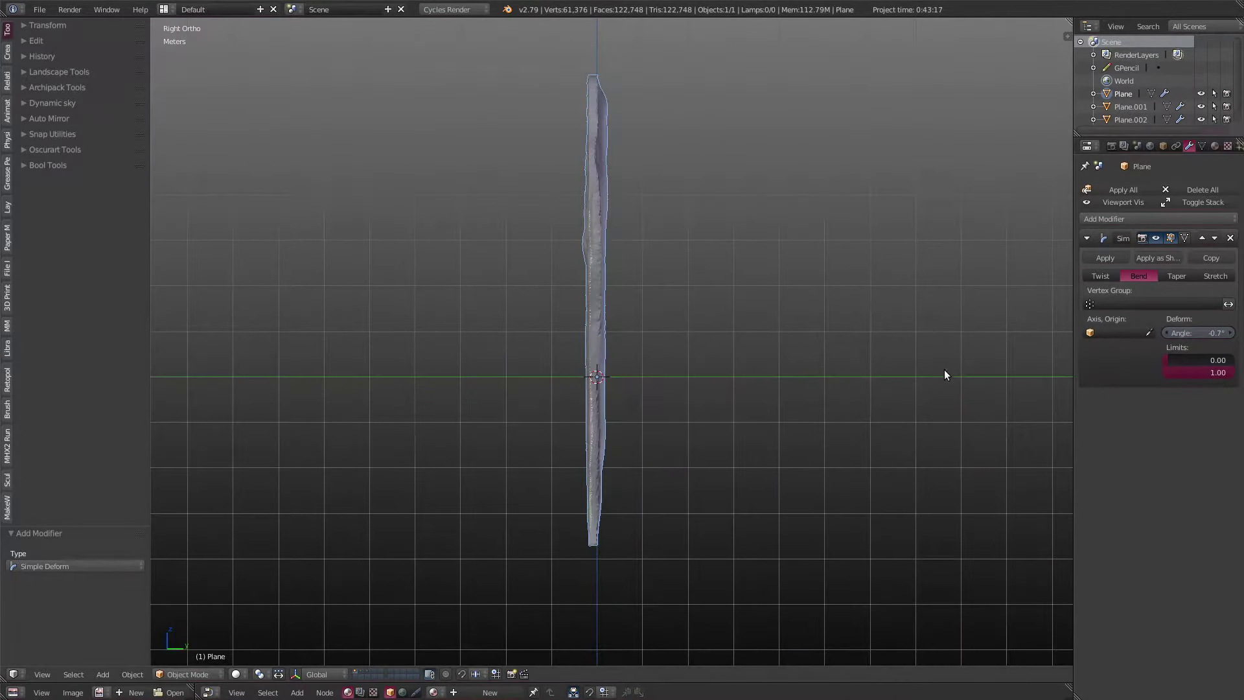
{"action": "key", "text": "r"}
{"action": "key", "text": "x"}
{"action": "key", "text": "9"}
{"action": "key", "text": "0"}
{"action": "key", "text": "Return"}
{"action": "key", "text": "ctrl+a"}
{"action": "left_click", "coordinate": [904, 306]}
{"action": "mouse_move", "coordinate": [905, 306]}
{"action": "middle_mouse_down"}
{"action": "mouse_move", "coordinate": [1124, 362]}
{"action": "mouse_move", "coordinate": [1077, 334]}
{"action": "middle_mouse_up"}
Apply the Simple Deform modifier, rotate the wing back -90°, and add a lattice
{"action": "left_click", "coordinate": [1105, 258]}
{"action": "key", "text": "KP_3"}
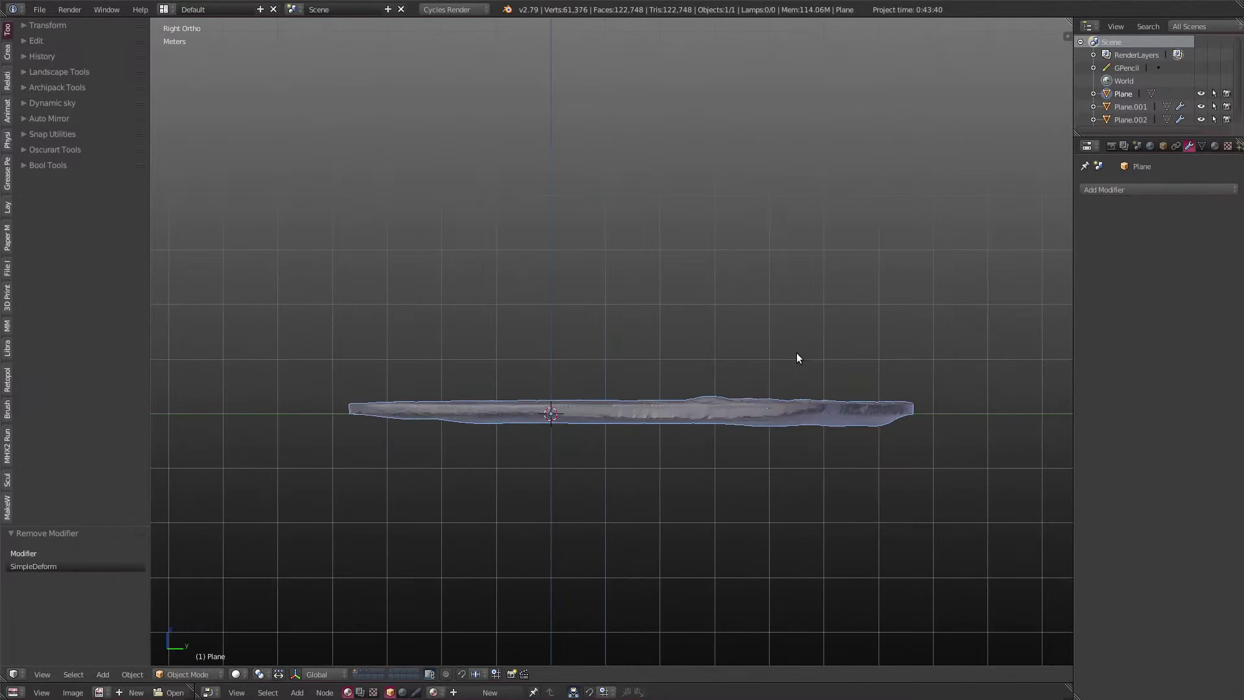
{"action": "key", "text": "r"}
{"action": "key", "text": "minus"}
{"action": "key", "text": "9"}
{"action": "key", "text": "0"}
{"action": "key", "text": "Return"}
{"action": "key", "text": "shift+a"}
{"action": "left_click", "coordinate": [606, 417]}
Scale the lattice along Z and X to enclose the wing and set its U/W resolution to 5
{"action": "key", "text": "s"}
{"action": "key", "text": "z"}
{"action": "key", "text": "g"}
{"action": "key", "text": "z"}
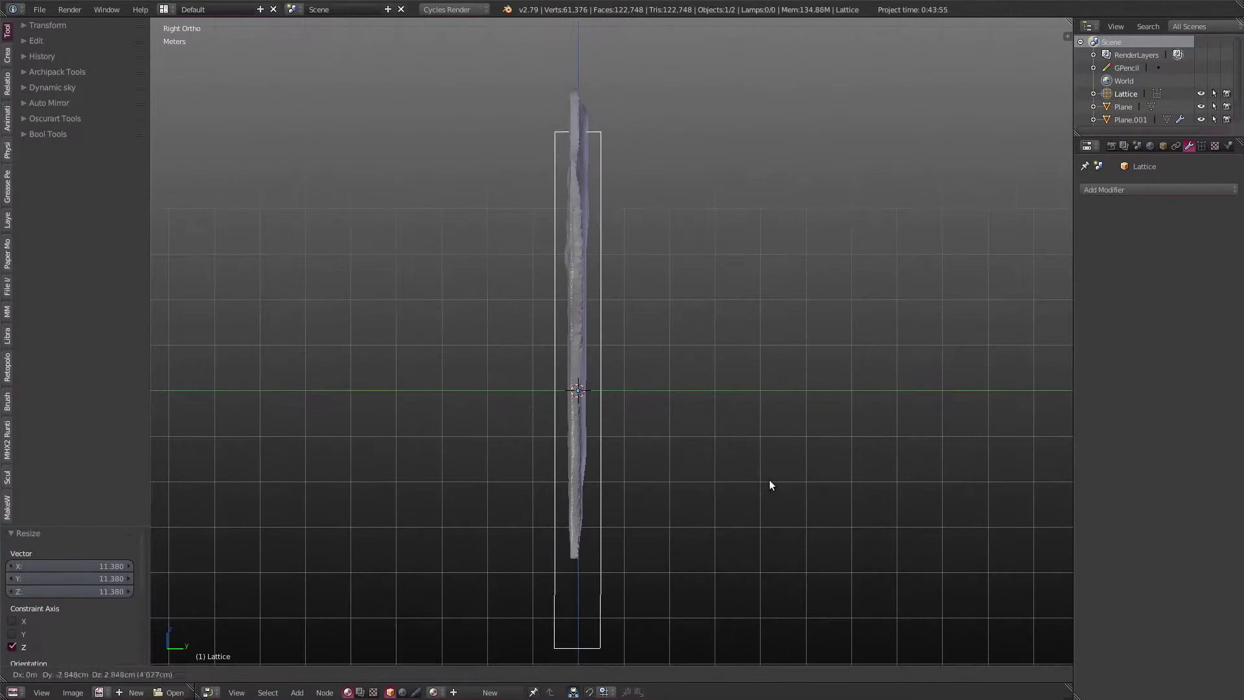
{"action": "key", "text": "KP_1"}
{"action": "key", "text": "s"}
{"action": "key", "text": "x"}
{"action": "left_click", "coordinate": [835, 388]}
{"action": "middle_click_drag", "start_coordinate": [517, 516], "coordinate": [481, 524], "text": "shift"}
{"action": "left_click", "coordinate": [1202, 145]}
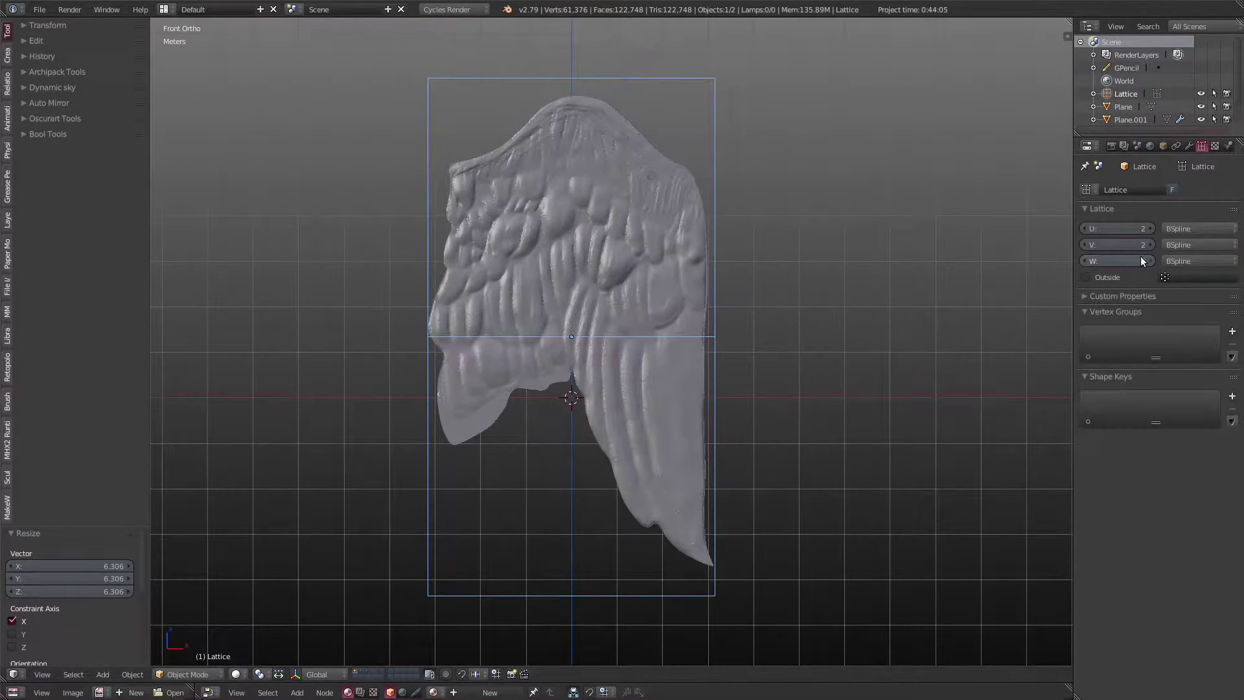
{"action": "middle_click_drag", "start_coordinate": [810, 337], "coordinate": [939, 311]}
{"action": "left_click", "coordinate": [1085, 248]}
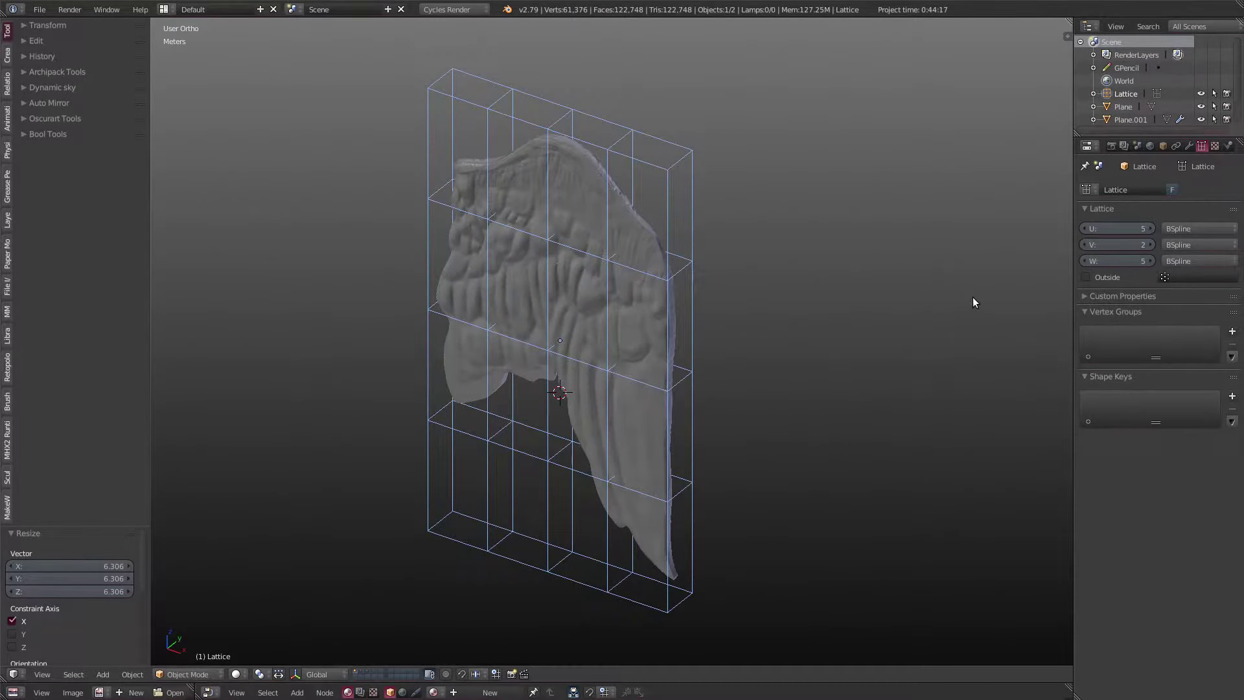
Give the wing a Lattice modifier targeting the lattice object, then edit lattice points from top view
{"action": "left_click", "coordinate": [1123, 106]}
{"action": "left_click", "coordinate": [1190, 145]}
{"action": "left_click", "coordinate": [1105, 189]}
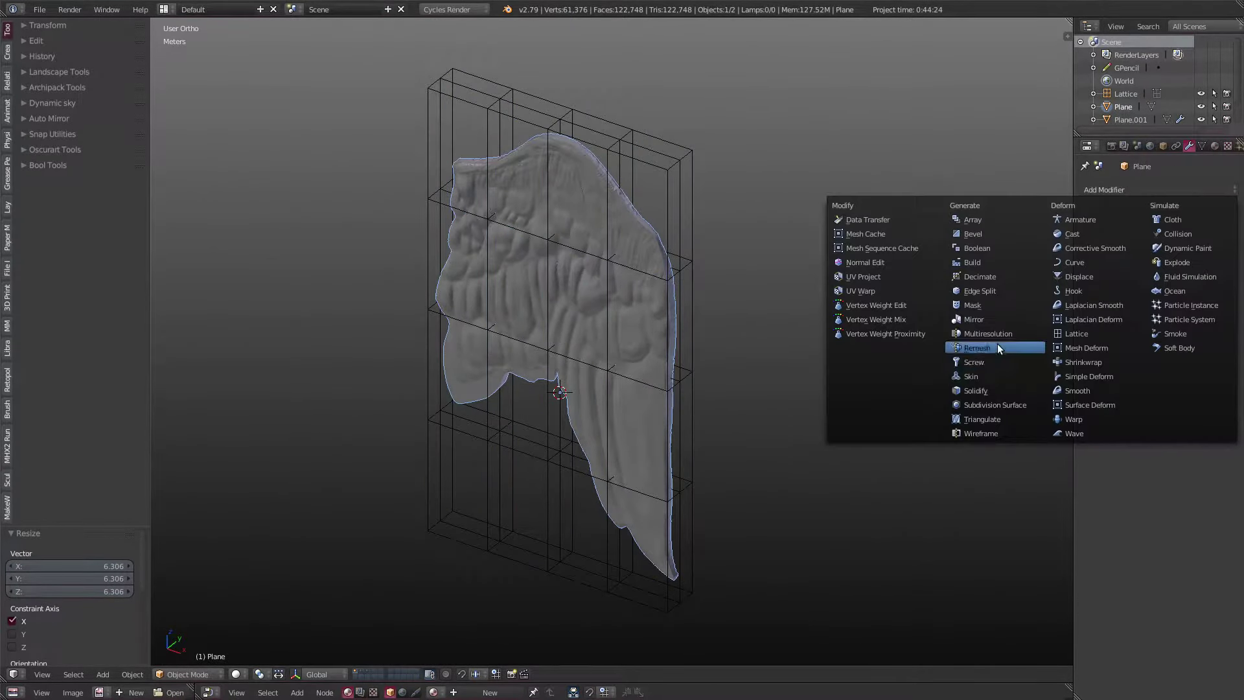
{"action": "left_click", "coordinate": [1074, 333]}
{"action": "left_click", "coordinate": [1149, 289]}
{"action": "key", "text": "a"}
{"action": "key", "text": "KP_7"}
Move all lattice points to start curving the wing, then shift them along Y in side view
{"action": "scroll", "coordinate": [611, 449], "scroll_direction": "down", "scroll_amount": 3}
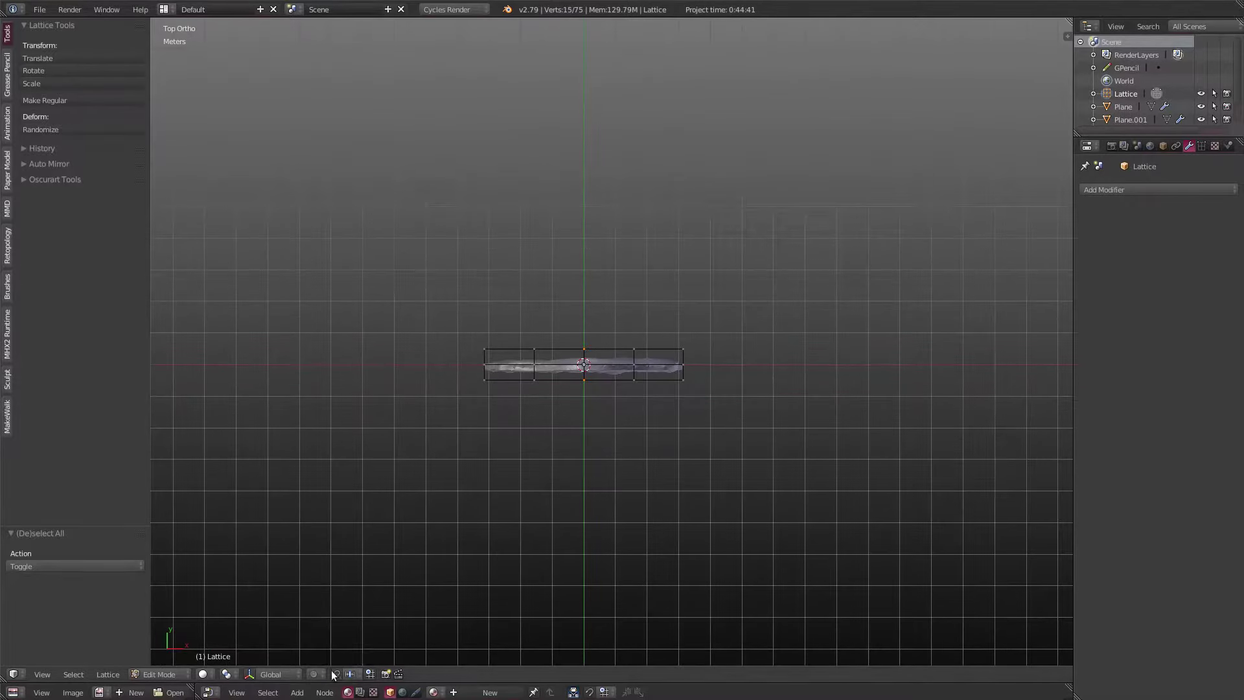
{"action": "key", "text": "o"}
{"action": "middle_click_drag", "start_coordinate": [573, 370], "coordinate": [444, 411]}
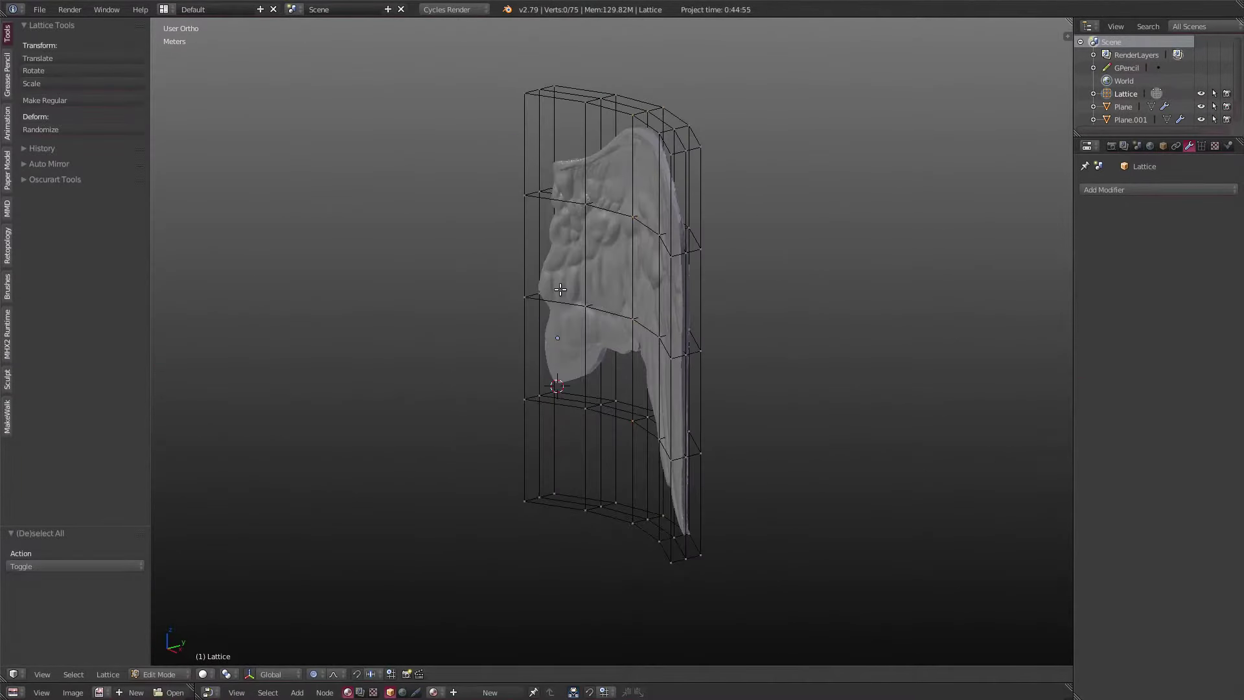
{"action": "key", "text": "g"}
{"action": "left_click", "coordinate": [696, 369]}
{"action": "scroll", "coordinate": [696, 369], "scroll_direction": "up", "scroll_amount": 3}
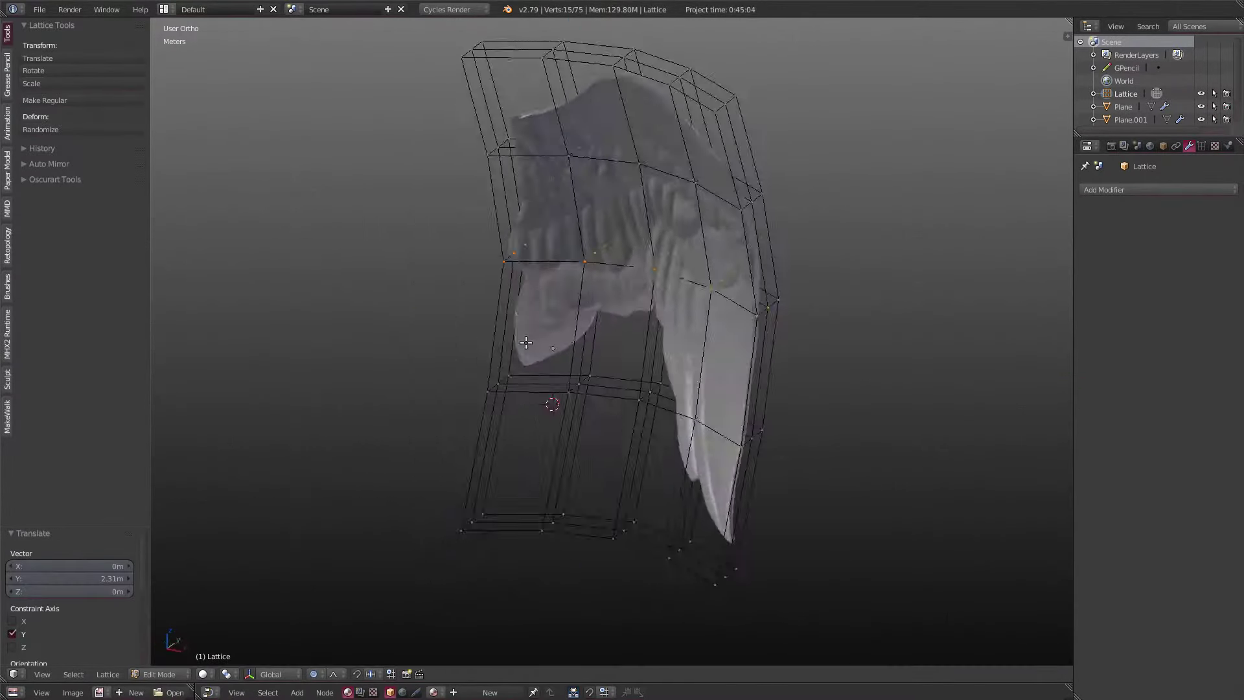
{"action": "middle_click_drag", "start_coordinate": [696, 369], "coordinate": [545, 299]}
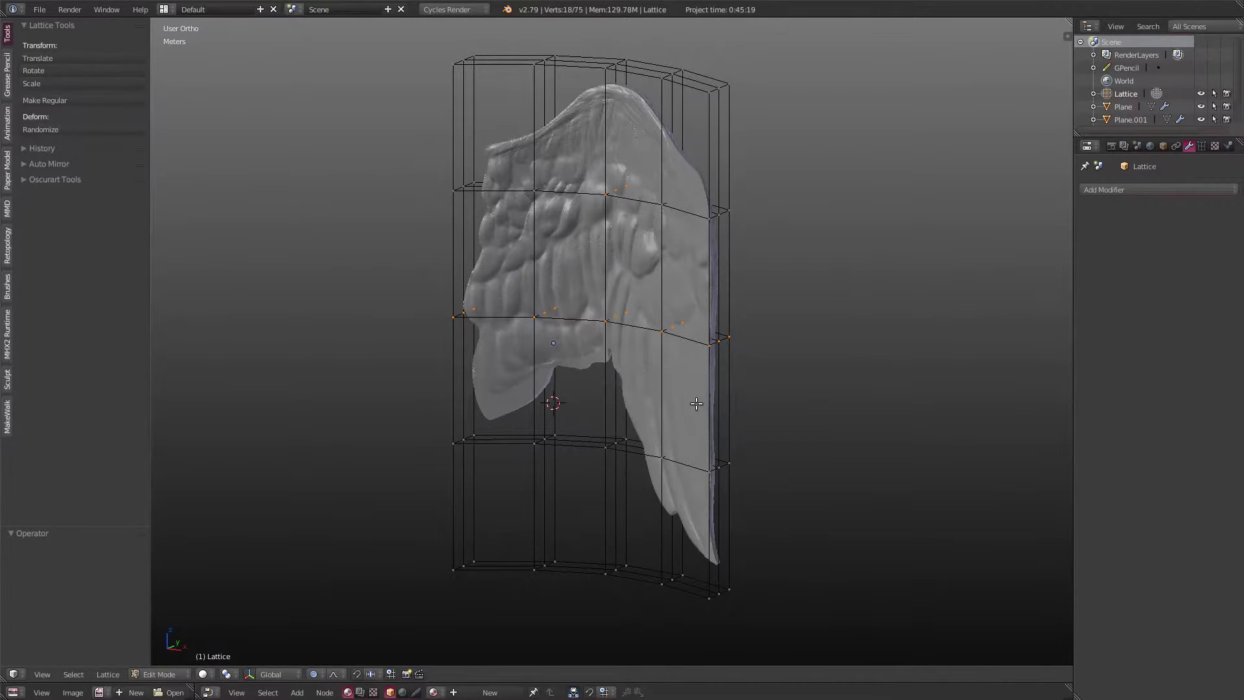
{"action": "key", "text": "KP_3"}
{"action": "key", "text": "g"}
{"action": "key", "text": "y"}
{"action": "left_click", "coordinate": [640, 385]}
Box-select and rotate lattice points, lift the lattice's top corner, and select the wing-tip point
{"action": "middle_click_drag", "start_coordinate": [640, 385], "coordinate": [583, 259]}
{"action": "key", "text": "KP_3"}
{"action": "key", "text": "a"}
{"action": "key", "text": "b"}
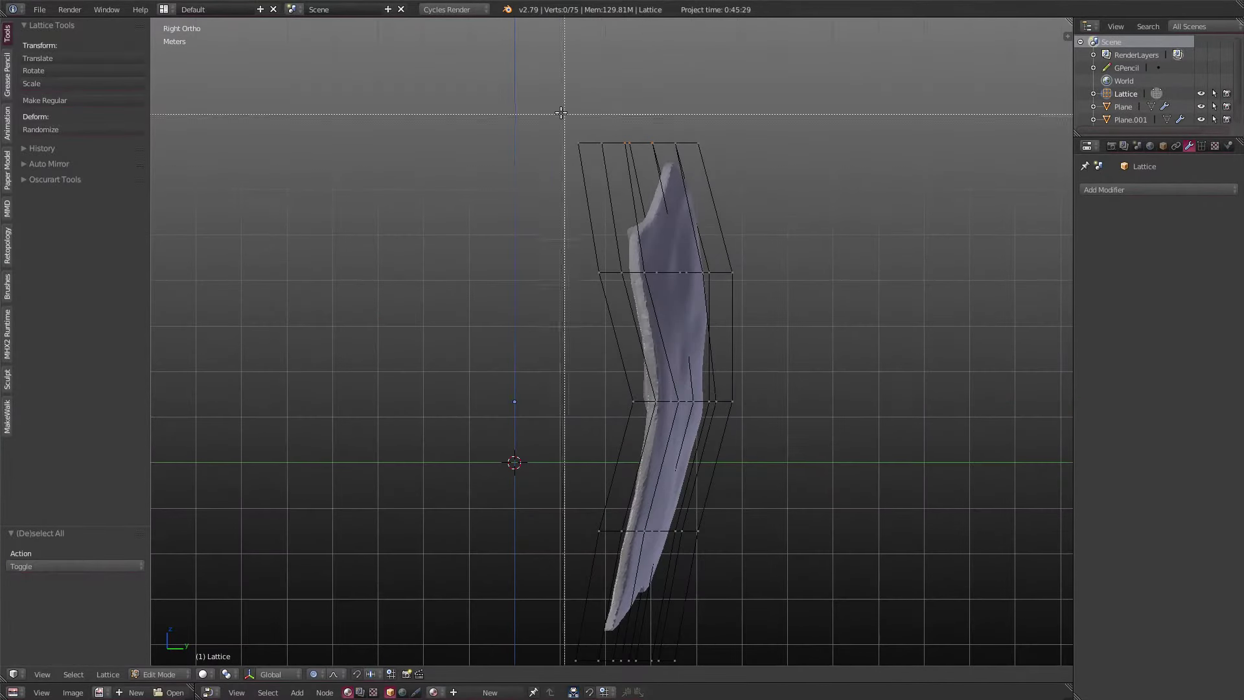
{"action": "left_click", "coordinate": [934, 147]}
{"action": "middle_click_drag", "start_coordinate": [933, 148], "coordinate": [644, 169]}
{"action": "key", "text": "a"}
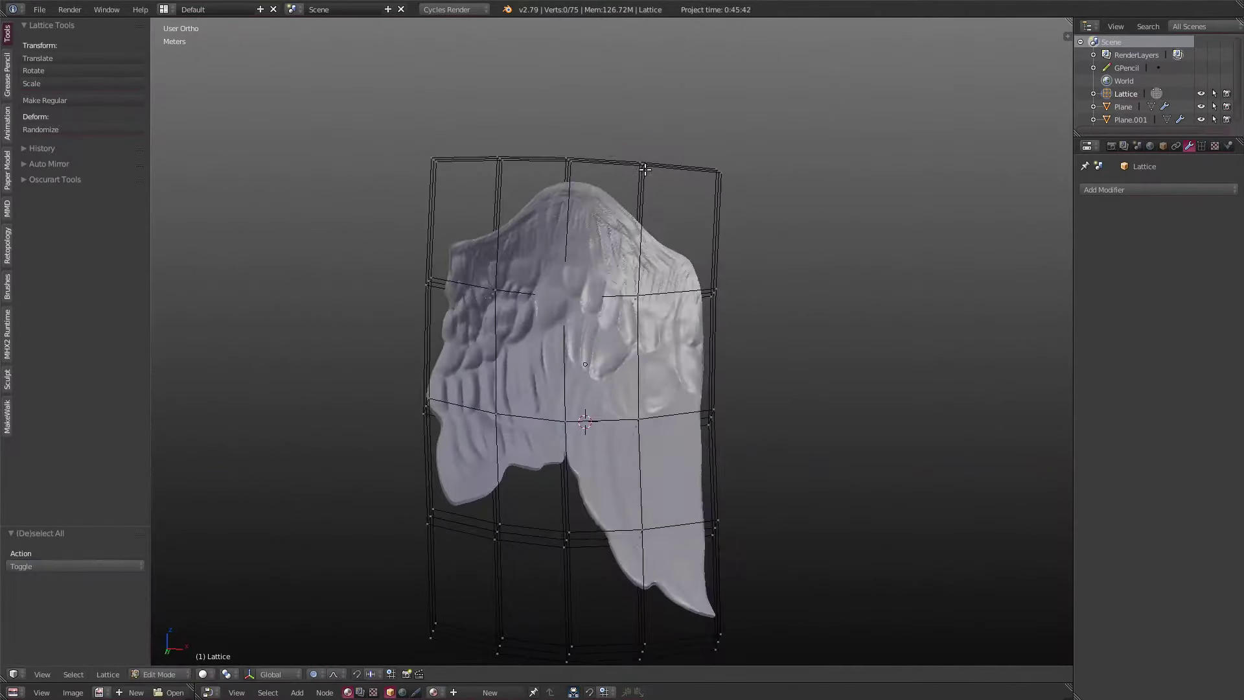
{"action": "key", "text": "g"}
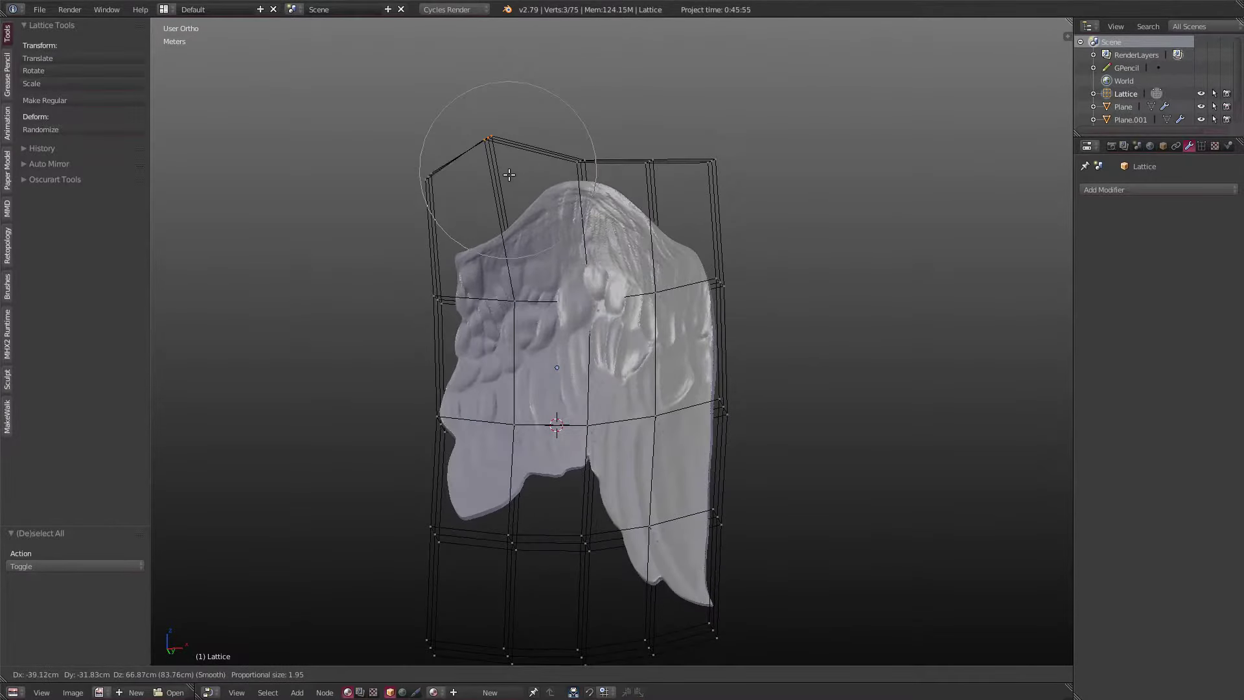
{"action": "left_click", "coordinate": [583, 149]}
{"action": "key", "text": "a"}
{"action": "mouse_move", "coordinate": [583, 149]}
{"action": "middle_mouse_down"}
{"action": "mouse_move", "coordinate": [730, 385]}
{"action": "mouse_move", "coordinate": [687, 587]}
{"action": "middle_mouse_up"}
{"action": "left_click", "coordinate": [743, 372]}
{"action": "right_click", "coordinate": [687, 587]}
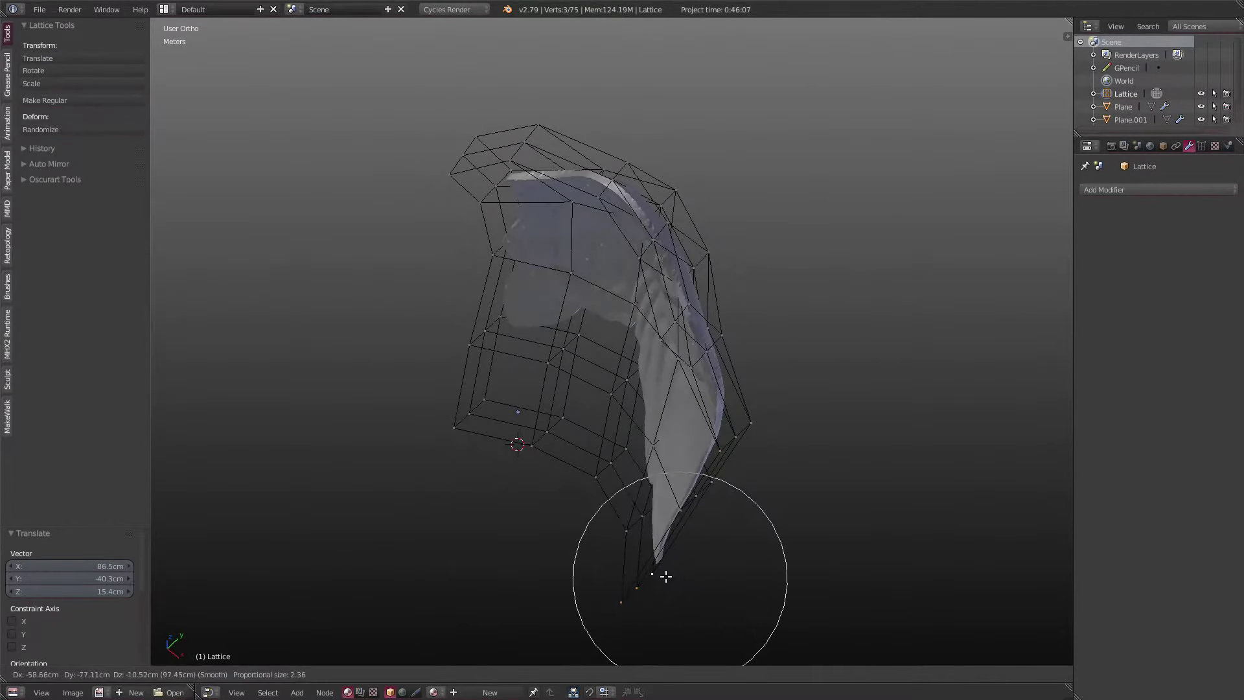
Rotate and move all lattice points proportionally from the top and front views
{"action": "middle_click_drag", "start_coordinate": [639, 138], "coordinate": [831, 283]}
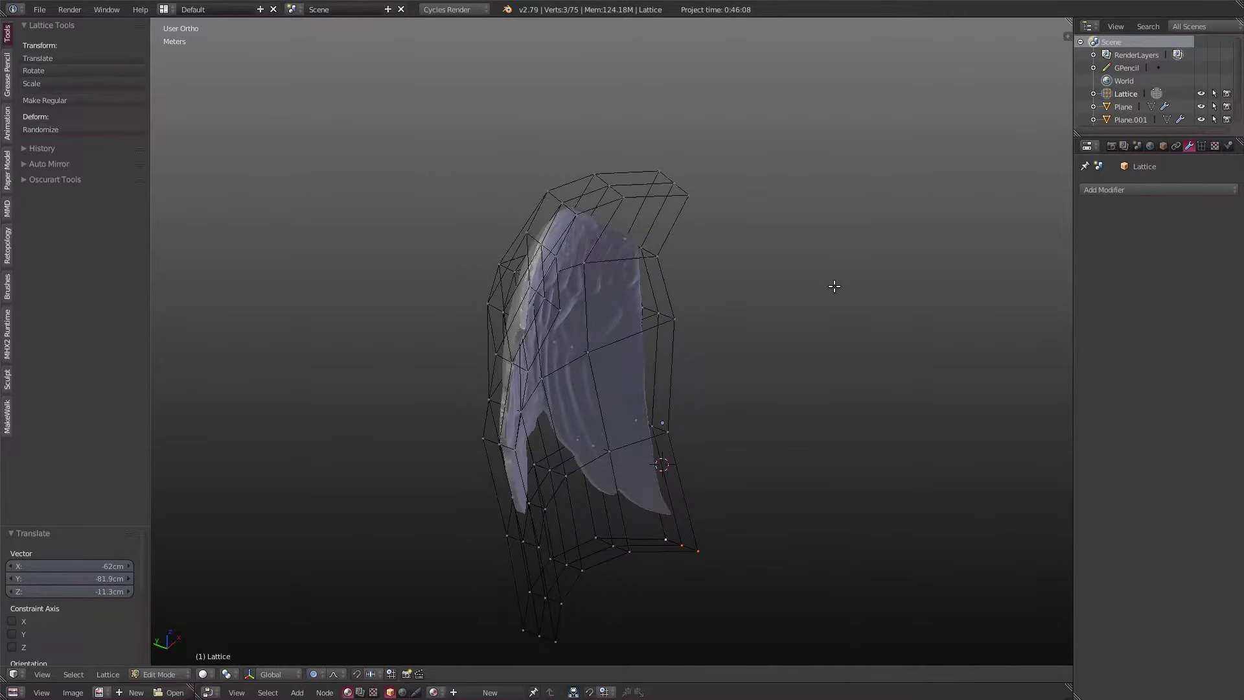
{"action": "key", "text": "KP_7"}
{"action": "key", "text": "a"}
{"action": "key", "text": "a"}
{"action": "key", "text": "r"}
{"action": "left_click", "coordinate": [903, 445]}
{"action": "key", "text": "KP_1"}
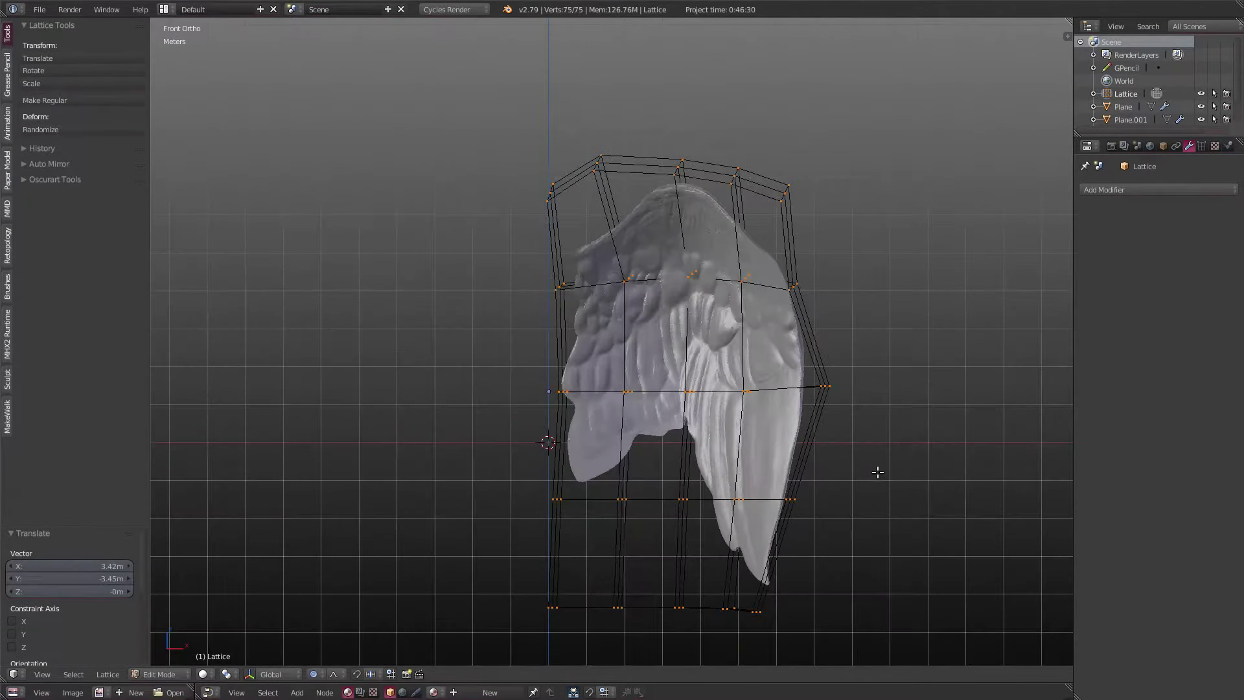
{"action": "key", "text": "g"}
{"action": "left_click", "coordinate": [822, 377]}
{"action": "left_click", "coordinate": [816, 389]}
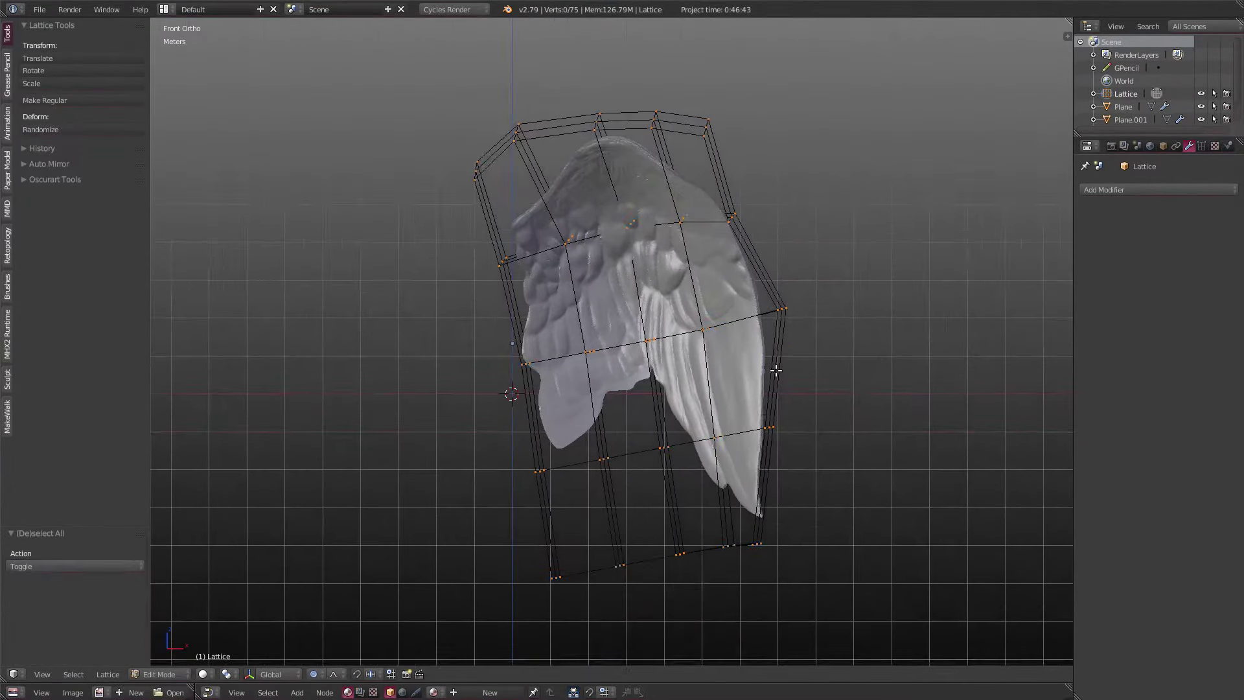
Refine the bend with further proportional moves and a rotation of the lattice points
{"action": "key", "text": "KP_7"}
{"action": "key", "text": "a"}
{"action": "left_click", "coordinate": [875, 384]}
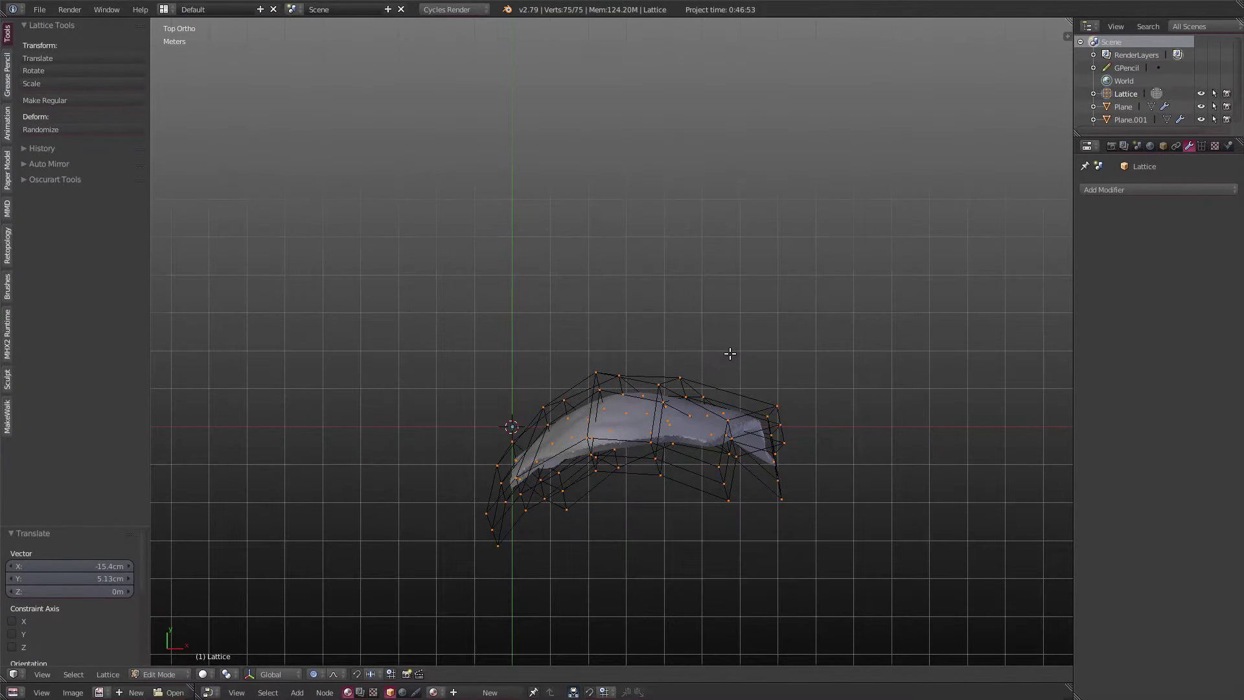
{"action": "key", "text": "KP_1"}
{"action": "left_click", "coordinate": [868, 300]}
{"action": "key", "text": "KP_7"}
{"action": "key", "text": "r"}
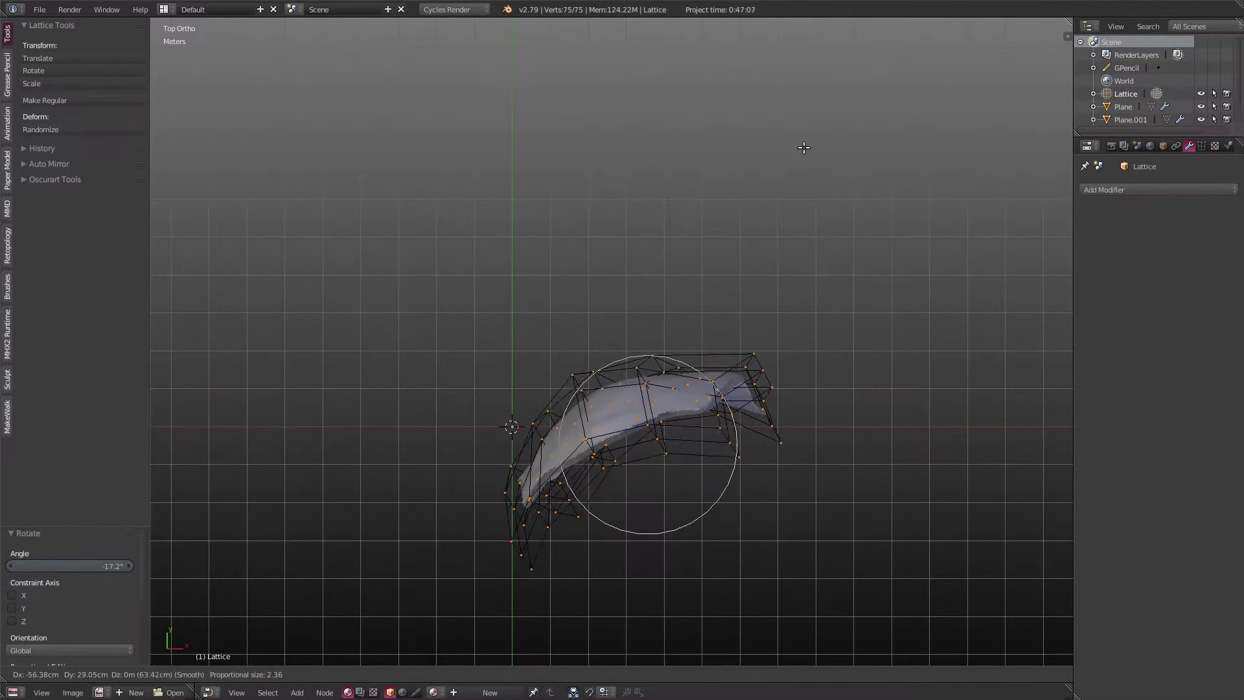
{"action": "left_click", "coordinate": [803, 148]}
Move the upper and lower lattice points to finish the wing's curve, checking from the side
{"action": "key", "text": "Tab"}
{"action": "key", "text": "KP_1"}
{"action": "key", "text": "a"}
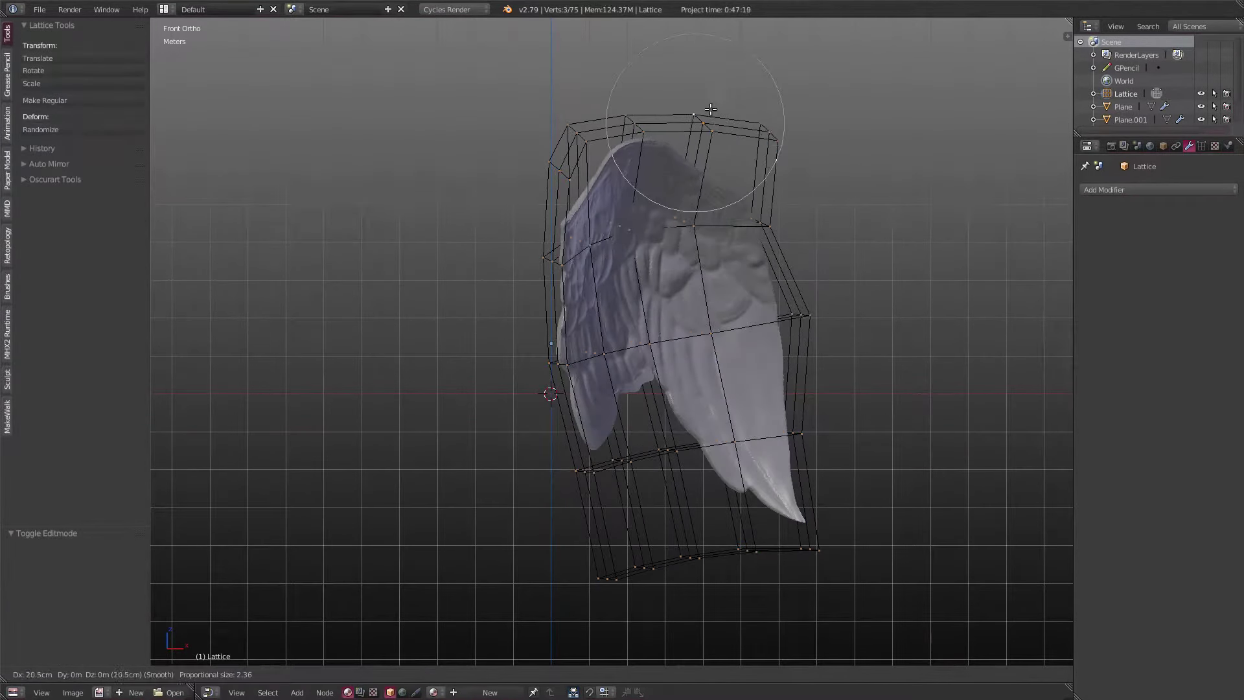
{"action": "left_click", "coordinate": [594, 125]}
{"action": "middle_click_drag", "start_coordinate": [594, 125], "coordinate": [669, 231]}
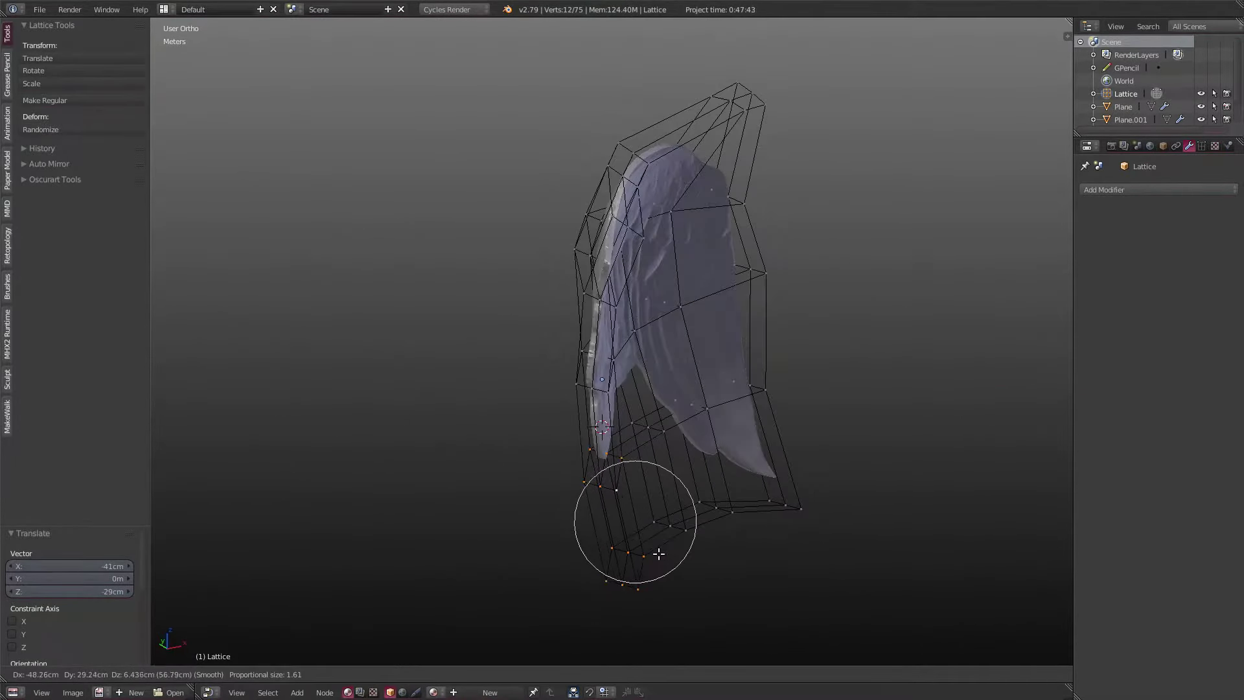
{"action": "left_click", "coordinate": [659, 554]}
{"action": "key", "text": "KP_3"}
{"action": "left_click", "coordinate": [441, 504]}
{"action": "mouse_move", "coordinate": [441, 504]}
{"action": "middle_mouse_down"}
{"action": "mouse_move", "coordinate": [500, 566]}
{"action": "mouse_move", "coordinate": [627, 578]}
{"action": "mouse_move", "coordinate": [822, 624]}
{"action": "middle_mouse_up"}
{"action": "key", "text": "KP_3"}
{"action": "key", "text": "g"}
{"action": "left_click", "coordinate": [836, 537]}
{"action": "mouse_move", "coordinate": [836, 538]}
{"action": "middle_mouse_down"}
{"action": "mouse_move", "coordinate": [867, 550]}
{"action": "mouse_move", "coordinate": [862, 561]}
{"action": "mouse_move", "coordinate": [609, 537]}
{"action": "middle_mouse_up"}
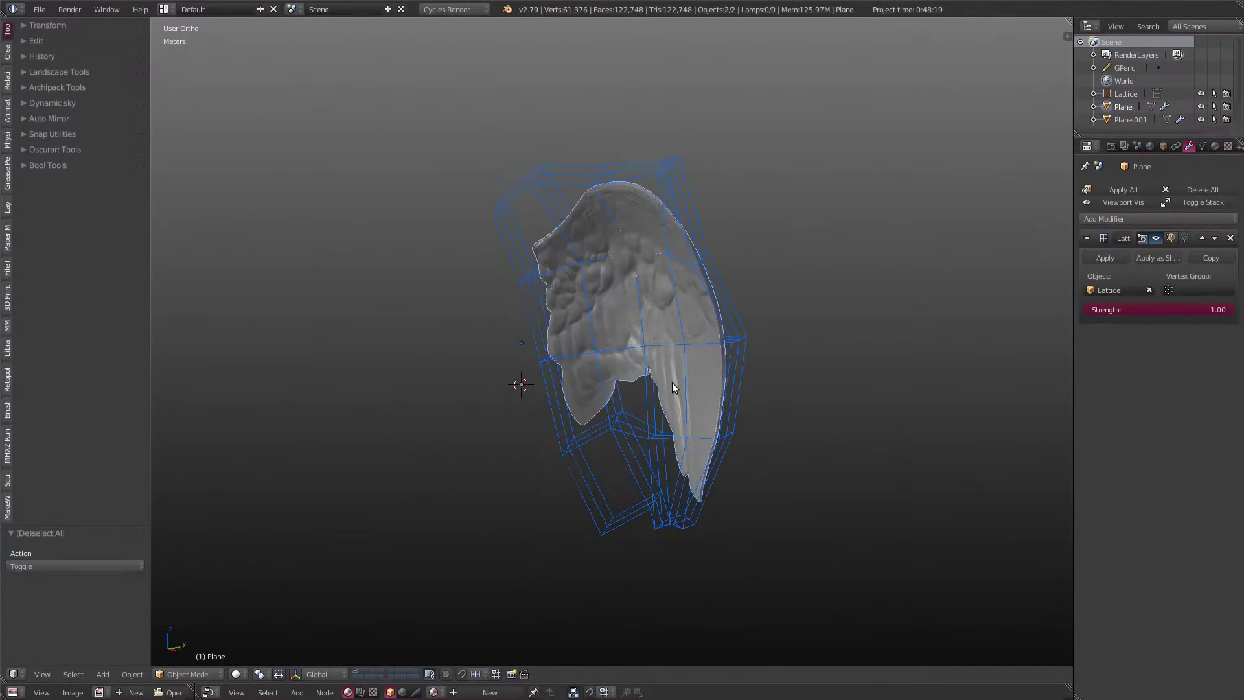
Delete the lattice object and view the bent wing from the side
{"action": "key", "text": "x"}
{"action": "left_click", "coordinate": [687, 410]}
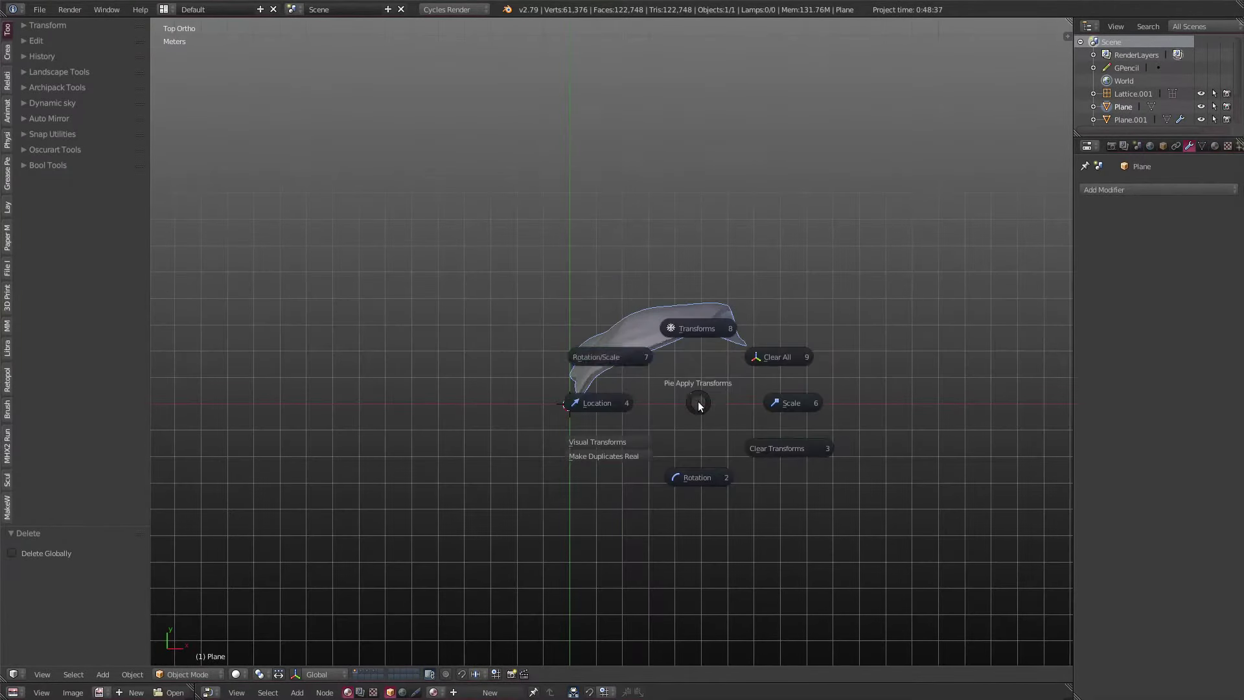
{"action": "mouse_move", "coordinate": [644, 433]}
{"action": "middle_mouse_down"}
{"action": "mouse_move", "coordinate": [500, 460]}
{"action": "mouse_move", "coordinate": [602, 430]}
{"action": "mouse_move", "coordinate": [500, 414]}
{"action": "mouse_move", "coordinate": [499, 430]}
{"action": "middle_mouse_up"}
Add a Remesh modifier to the wing and raise its octree depth to 8
{"action": "left_click", "coordinate": [1159, 189]}
{"action": "left_click", "coordinate": [965, 361]}
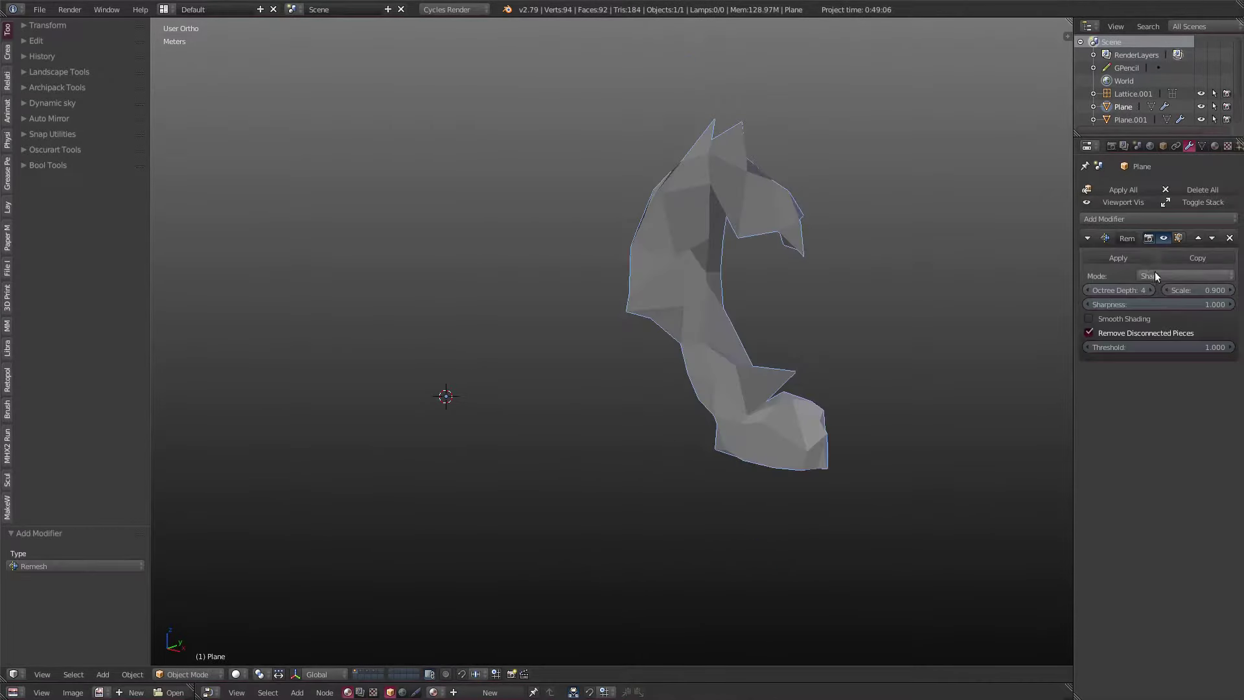
{"action": "left_click", "coordinate": [1152, 291]}
{"action": "middle_click_drag", "start_coordinate": [849, 341], "coordinate": [169, 324]}
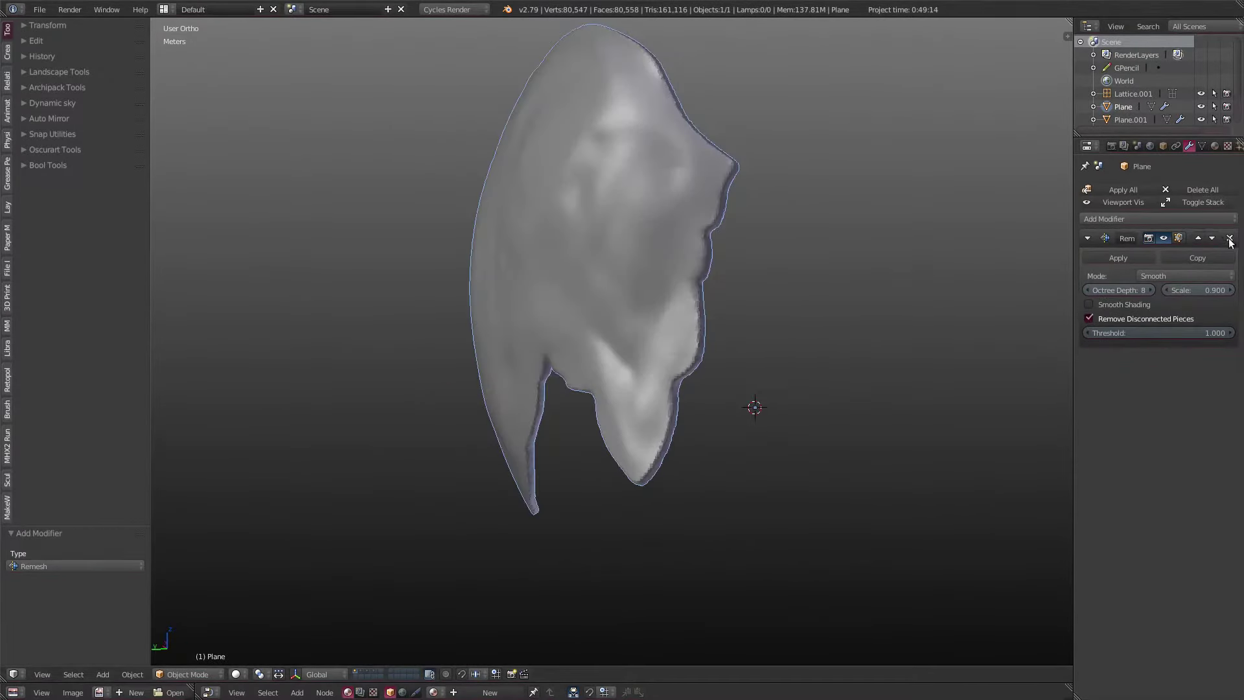
{"action": "scroll", "coordinate": [704, 402], "scroll_direction": "up", "scroll_amount": 10}
{"action": "mouse_move", "coordinate": [704, 403]}
{"action": "middle_mouse_down"}
{"action": "mouse_move", "coordinate": [578, 561]}
{"action": "mouse_move", "coordinate": [511, 373]}
{"action": "middle_mouse_up"}
Toggle the Remesh result's viewport display off and on to compare the remeshed wing
{"action": "left_click", "coordinate": [1164, 237]}
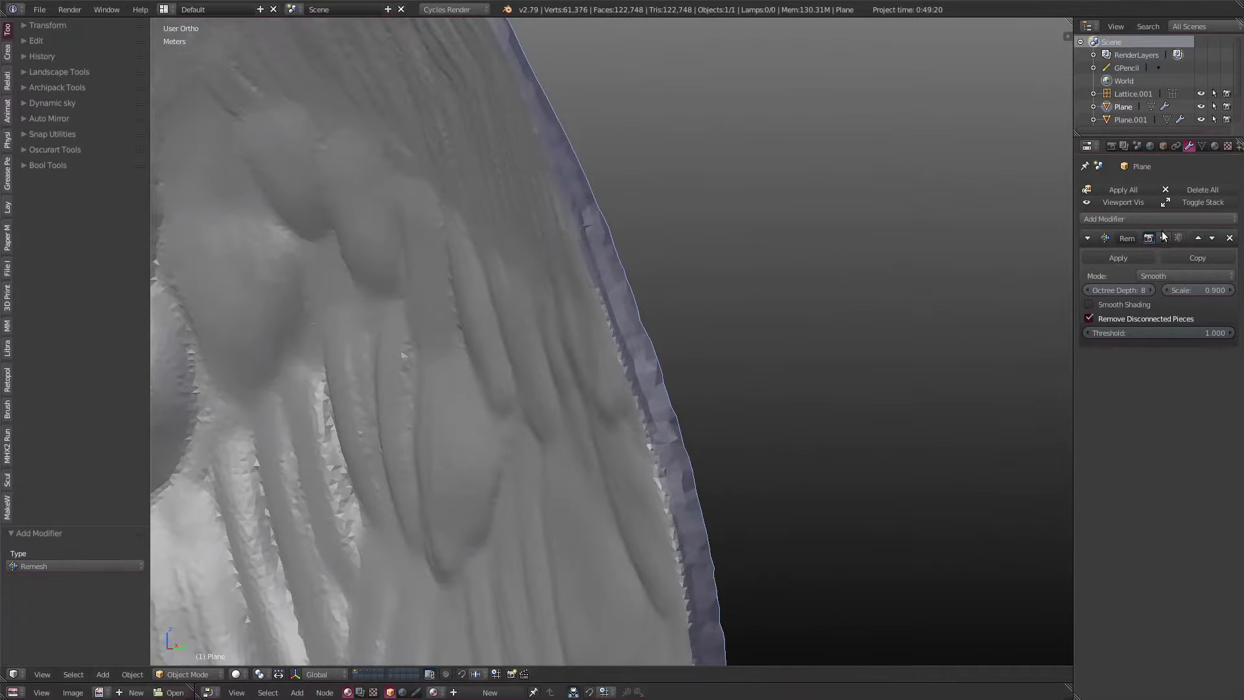
{"action": "left_click", "coordinate": [1163, 238]}
{"action": "middle_click_drag", "start_coordinate": [865, 411], "coordinate": [758, 476]}
{"action": "scroll", "coordinate": [759, 476], "scroll_direction": "up", "scroll_amount": 5}
{"action": "scroll", "coordinate": [719, 452], "scroll_direction": "up", "scroll_amount": 3}
{"action": "scroll", "coordinate": [719, 452], "scroll_direction": "down", "scroll_amount": 8}
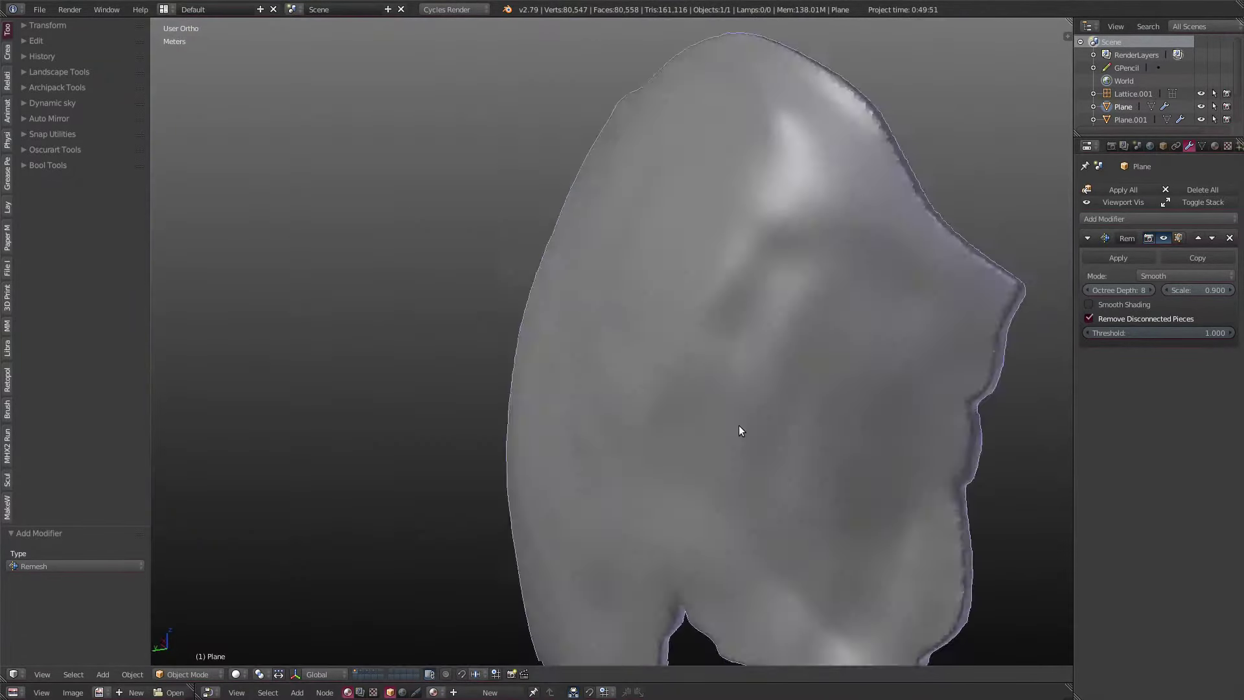
{"action": "mouse_move", "coordinate": [741, 431]}
{"action": "middle_mouse_down"}
{"action": "mouse_move", "coordinate": [519, 369]}
{"action": "mouse_move", "coordinate": [975, 255]}
{"action": "mouse_move", "coordinate": [1076, 259]}
{"action": "middle_mouse_up"}
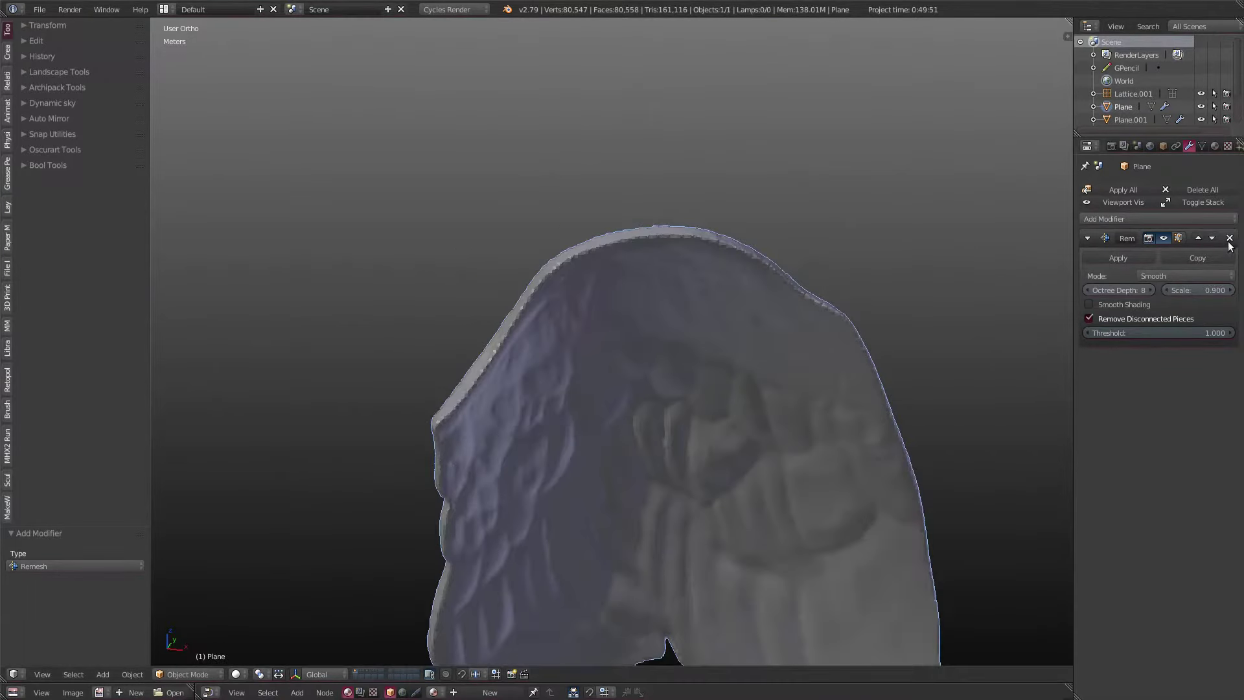
Replace the Remesh modifier with a fresh one in Smooth mode at octree depth 8
{"action": "left_click", "coordinate": [1230, 238]}
{"action": "left_click", "coordinate": [769, 345]}
{"action": "left_click", "coordinate": [1115, 189]}
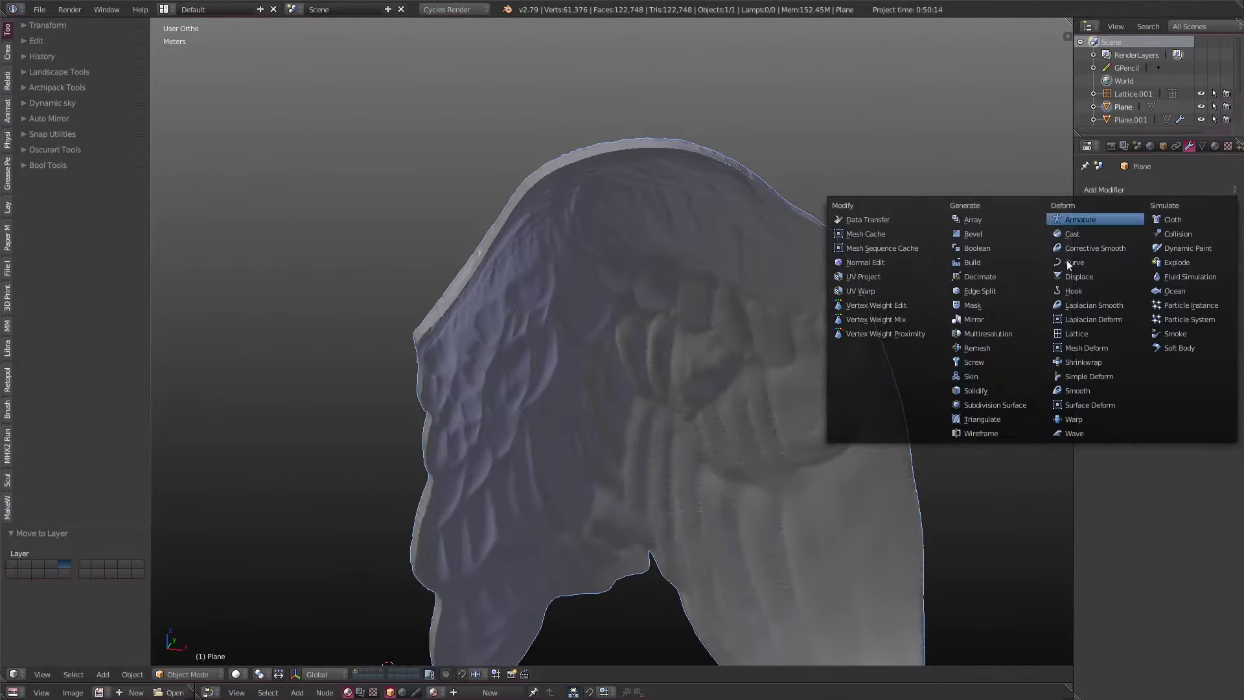
{"action": "left_click", "coordinate": [999, 348]}
{"action": "left_click", "coordinate": [1185, 275]}
{"action": "left_click", "coordinate": [1160, 248]}
{"action": "scroll", "coordinate": [1149, 289], "scroll_direction": "up", "scroll_amount": 4, "text": "ctrl"}
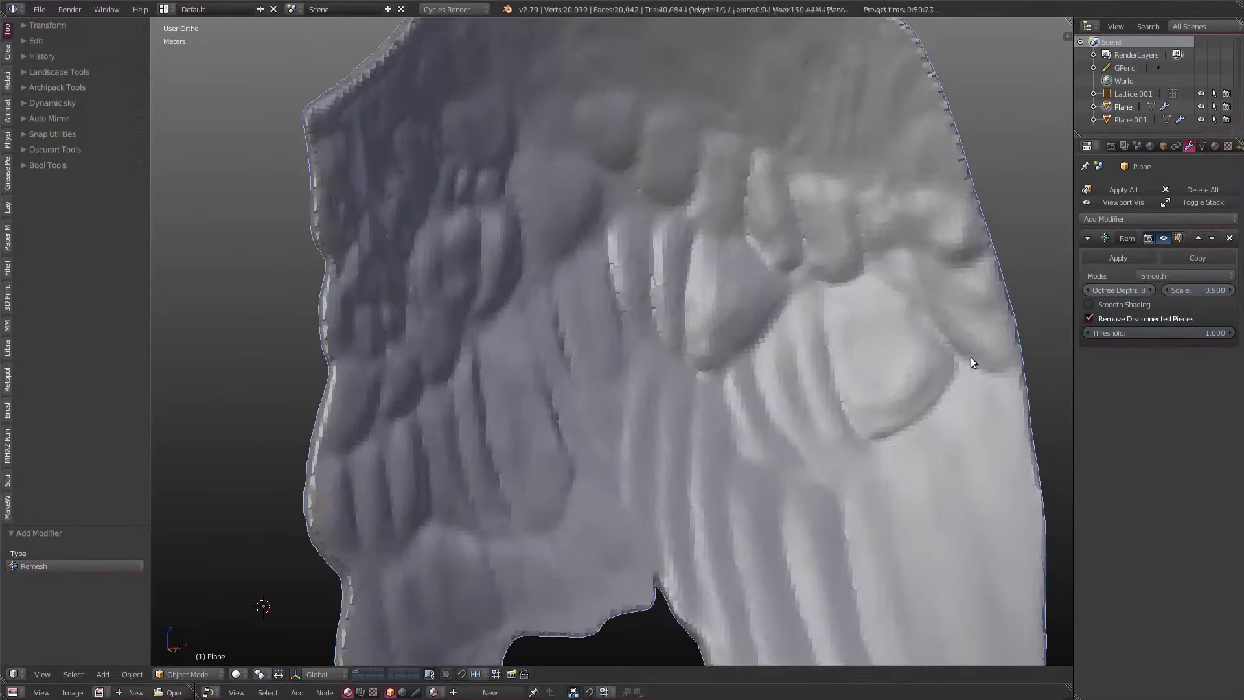
{"action": "middle_click_drag", "start_coordinate": [971, 362], "coordinate": [898, 360]}
Select the Clay brush and enable Dyntopo with detail resolution 20.00
{"action": "mouse_move", "coordinate": [827, 305]}
{"action": "middle_mouse_down"}
{"action": "mouse_move", "coordinate": [806, 325]}
{"action": "mouse_move", "coordinate": [1056, 305]}
{"action": "mouse_move", "coordinate": [699, 316]}
{"action": "middle_mouse_up"}
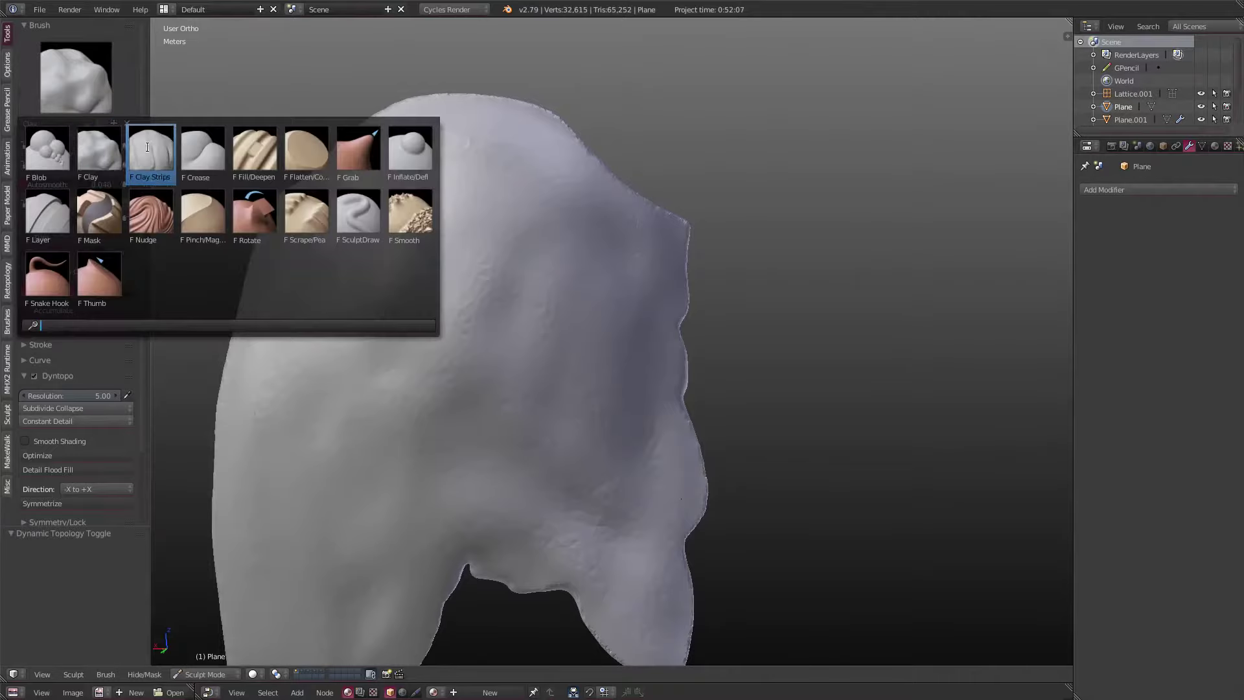
{"action": "left_click", "coordinate": [147, 147]}
{"action": "left_click", "coordinate": [79, 391]}
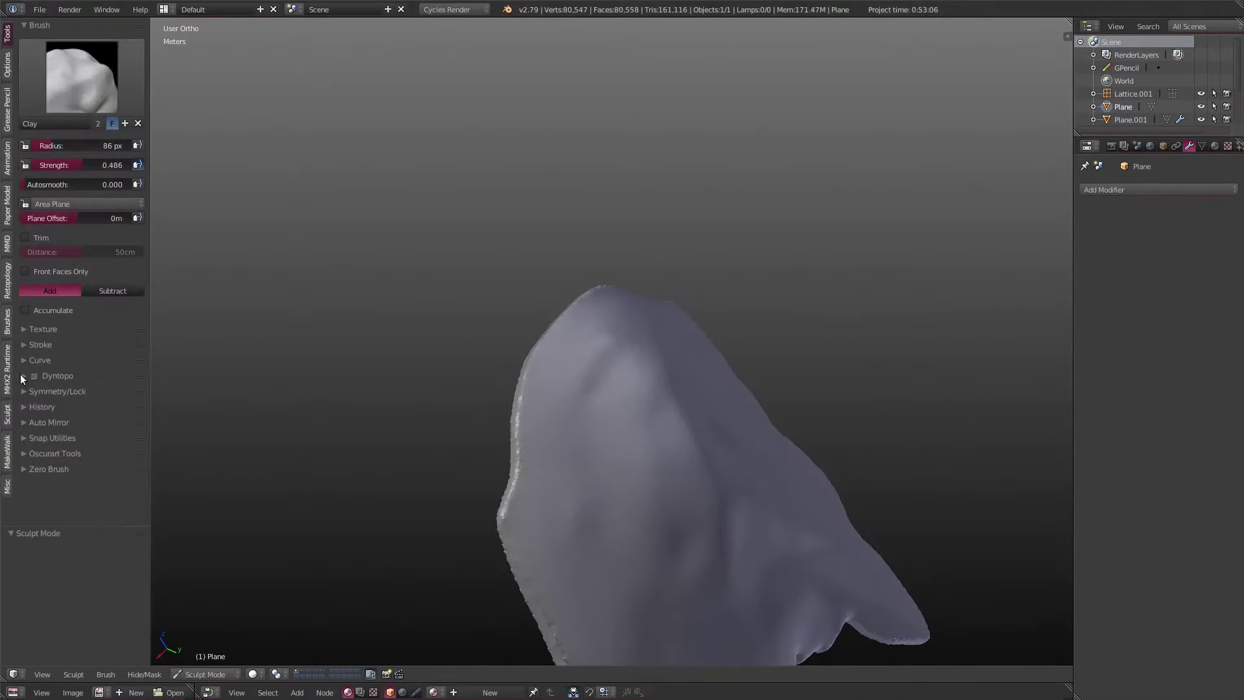
{"action": "left_click", "coordinate": [23, 376]}
{"action": "left_click", "coordinate": [34, 376]}
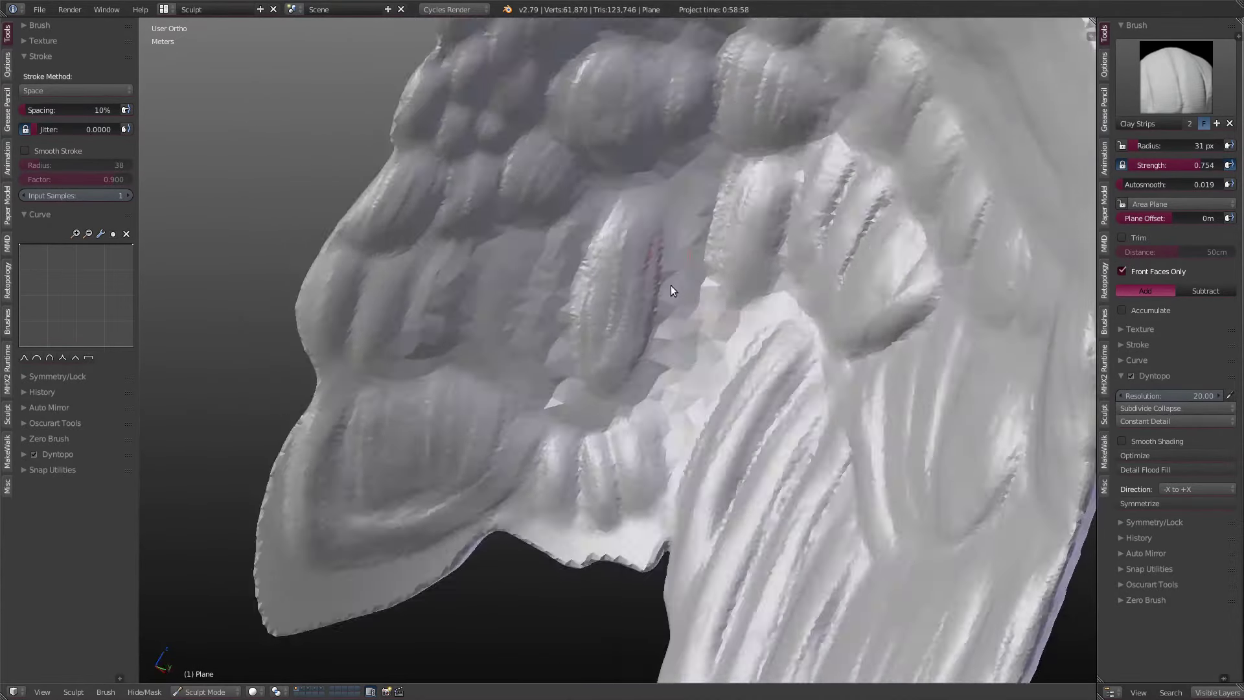
Sculpt clay-strip feather ridges along the wing's top edge
{"action": "middle_click_drag", "start_coordinate": [671, 287], "coordinate": [689, 401]}
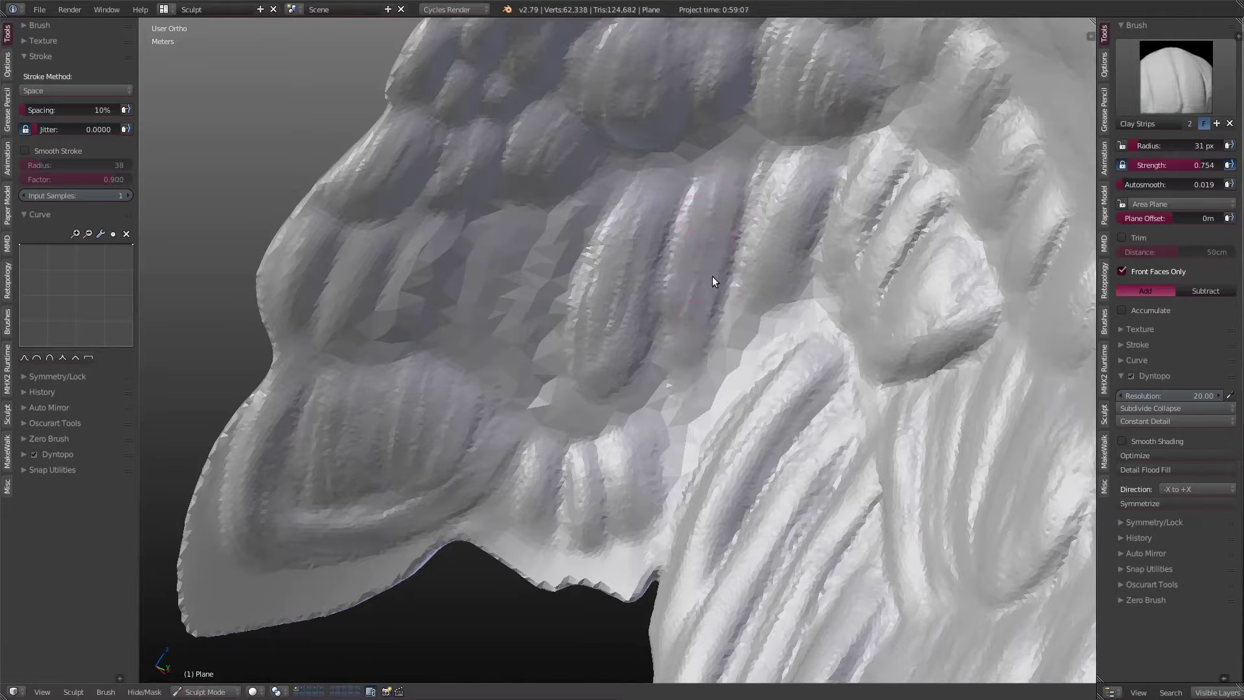
{"action": "mouse_move", "coordinate": [713, 276]}
{"action": "middle_mouse_down"}
{"action": "mouse_move", "coordinate": [469, 337]}
{"action": "mouse_move", "coordinate": [355, 313]}
{"action": "mouse_move", "coordinate": [296, 328]}
{"action": "mouse_move", "coordinate": [570, 210]}
{"action": "mouse_move", "coordinate": [464, 349]}
{"action": "mouse_move", "coordinate": [656, 312]}
{"action": "mouse_move", "coordinate": [641, 516]}
{"action": "mouse_move", "coordinate": [565, 338]}
{"action": "mouse_move", "coordinate": [500, 306]}
{"action": "mouse_move", "coordinate": [530, 149]}
{"action": "mouse_move", "coordinate": [601, 340]}
{"action": "middle_mouse_up"}
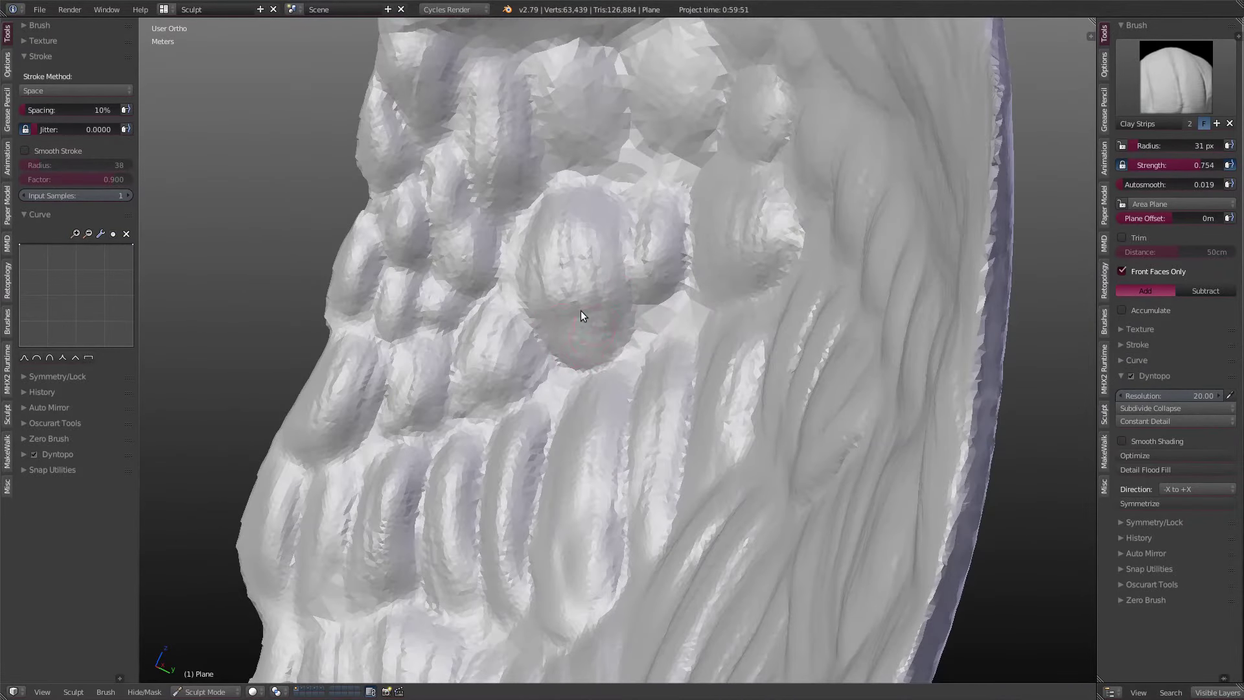
{"action": "mouse_move", "coordinate": [581, 310]}
{"action": "middle_mouse_down"}
{"action": "mouse_move", "coordinate": [663, 294]}
{"action": "mouse_move", "coordinate": [527, 321]}
{"action": "mouse_move", "coordinate": [503, 194]}
{"action": "mouse_move", "coordinate": [515, 134]}
{"action": "mouse_move", "coordinate": [872, 119]}
{"action": "mouse_move", "coordinate": [745, 272]}
{"action": "mouse_move", "coordinate": [628, 322]}
{"action": "mouse_move", "coordinate": [470, 259]}
{"action": "mouse_move", "coordinate": [421, 372]}
{"action": "middle_mouse_up"}
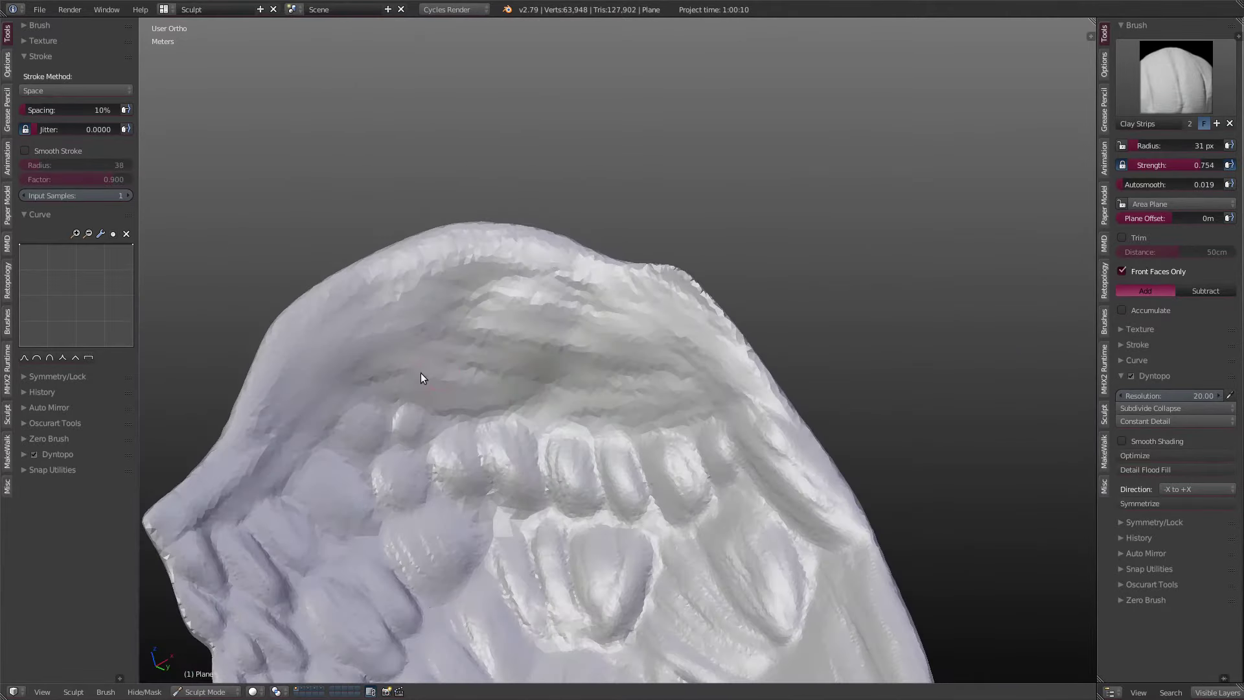
{"action": "mouse_move", "coordinate": [421, 372]}
{"action": "left_mouse_down"}
{"action": "mouse_move", "coordinate": [532, 368]}
{"action": "mouse_move", "coordinate": [524, 355]}
{"action": "left_mouse_up"}
{"action": "middle_click_drag", "start_coordinate": [525, 360], "coordinate": [680, 270]}
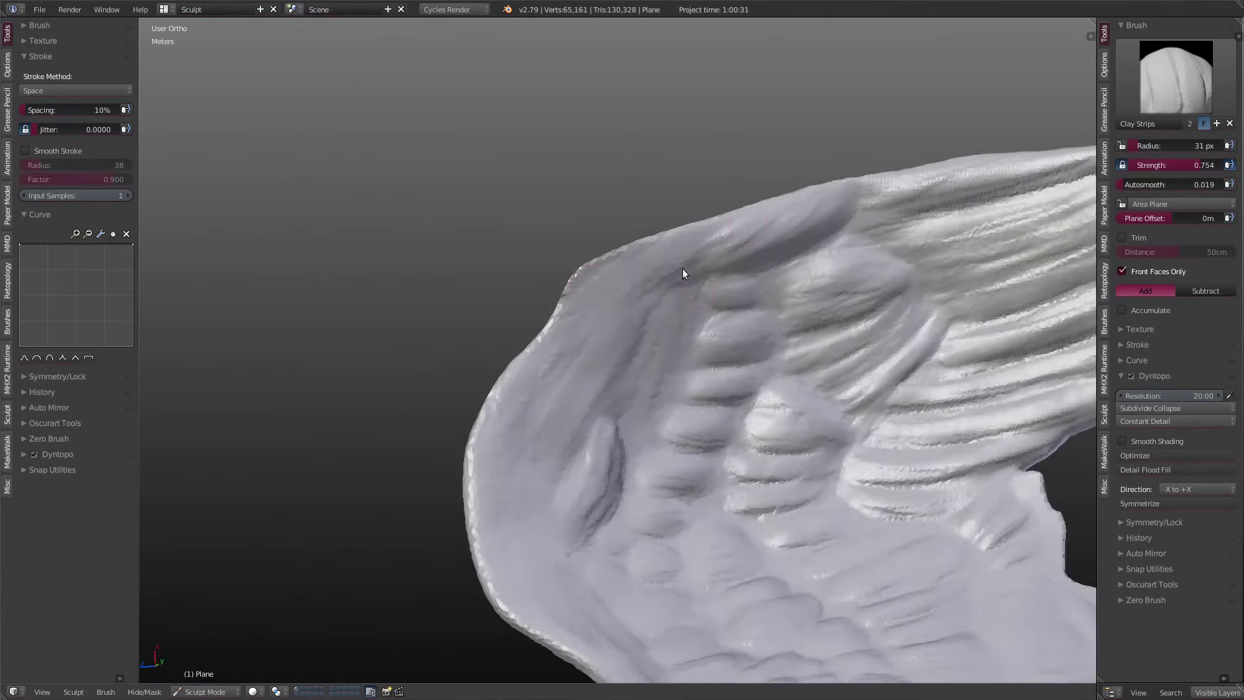
{"action": "left_click_drag", "start_coordinate": [680, 269], "coordinate": [583, 295]}
{"action": "mouse_move", "coordinate": [634, 250]}
{"action": "middle_mouse_down"}
{"action": "mouse_move", "coordinate": [688, 317]}
{"action": "mouse_move", "coordinate": [601, 421]}
{"action": "middle_mouse_up"}
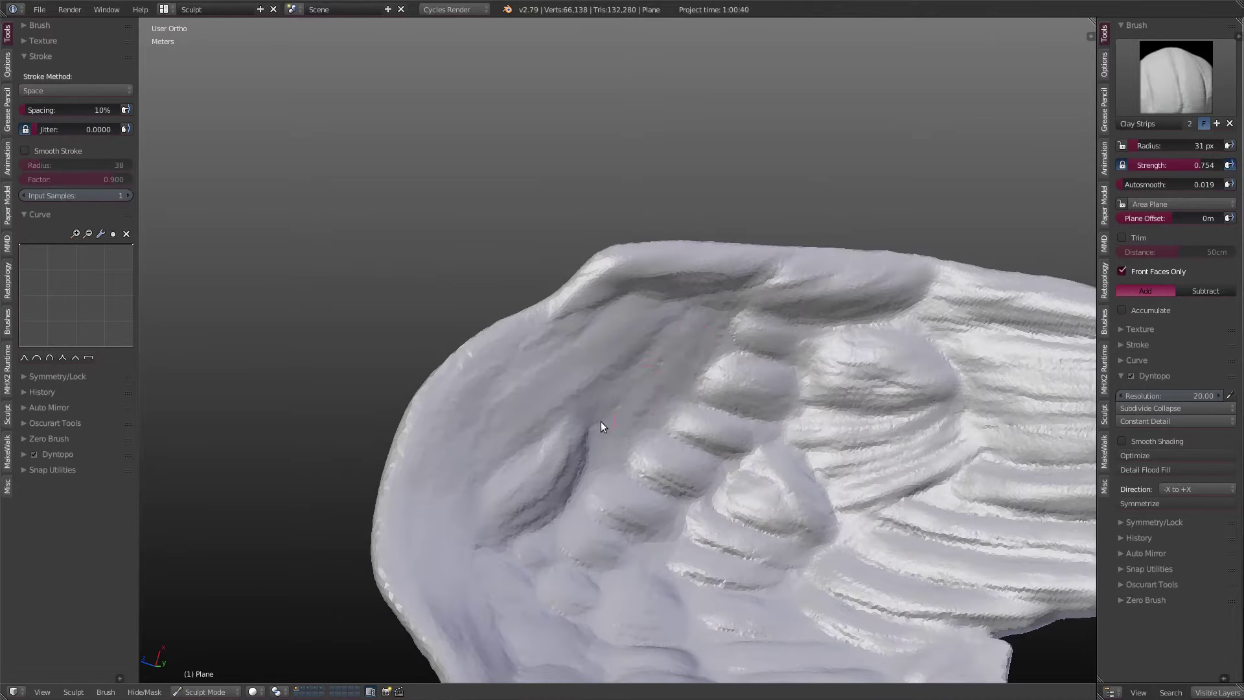
Add clay-strip strokes across the coverts and along the wing edge
{"action": "left_click_drag", "start_coordinate": [677, 382], "coordinate": [713, 303]}
{"action": "scroll", "coordinate": [713, 303], "scroll_direction": "up", "scroll_amount": 2}
{"action": "mouse_move", "coordinate": [714, 349]}
{"action": "left_mouse_down"}
{"action": "mouse_move", "coordinate": [586, 454]}
{"action": "mouse_move", "coordinate": [655, 434]}
{"action": "left_mouse_up"}
{"action": "mouse_move", "coordinate": [654, 435]}
{"action": "middle_mouse_down"}
{"action": "mouse_move", "coordinate": [547, 438]}
{"action": "mouse_move", "coordinate": [794, 267]}
{"action": "mouse_move", "coordinate": [643, 450]}
{"action": "mouse_move", "coordinate": [681, 442]}
{"action": "mouse_move", "coordinate": [640, 321]}
{"action": "mouse_move", "coordinate": [773, 289]}
{"action": "middle_mouse_up"}
{"action": "left_click_drag", "start_coordinate": [772, 289], "coordinate": [511, 385]}
{"action": "mouse_move", "coordinate": [511, 385]}
{"action": "middle_mouse_down"}
{"action": "mouse_move", "coordinate": [677, 372]}
{"action": "mouse_move", "coordinate": [622, 402]}
{"action": "middle_mouse_up"}
{"action": "left_click_drag", "start_coordinate": [622, 402], "coordinate": [498, 456]}
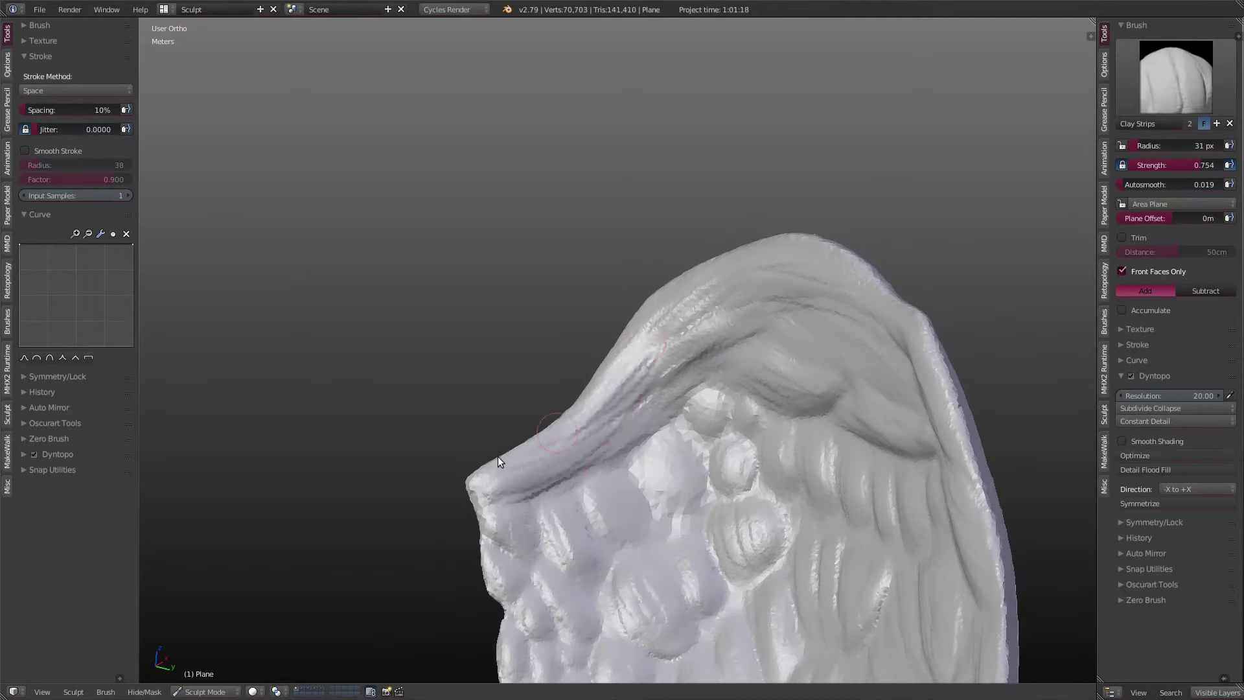
{"action": "mouse_move", "coordinate": [498, 456]}
{"action": "middle_mouse_down"}
{"action": "mouse_move", "coordinate": [609, 399]}
{"action": "mouse_move", "coordinate": [656, 188]}
{"action": "mouse_move", "coordinate": [919, 147]}
{"action": "mouse_move", "coordinate": [889, 134]}
{"action": "mouse_move", "coordinate": [628, 336]}
{"action": "middle_mouse_up"}
Carve clay-strip detail over the feathers and curled wing tip, then activate the Fill/Deepen brush
{"action": "left_click_drag", "start_coordinate": [627, 335], "coordinate": [612, 549]}
{"action": "mouse_move", "coordinate": [611, 550]}
{"action": "middle_mouse_down"}
{"action": "mouse_move", "coordinate": [620, 431]}
{"action": "mouse_move", "coordinate": [1030, 323]}
{"action": "mouse_move", "coordinate": [620, 314]}
{"action": "mouse_move", "coordinate": [588, 278]}
{"action": "mouse_move", "coordinate": [675, 250]}
{"action": "mouse_move", "coordinate": [620, 261]}
{"action": "mouse_move", "coordinate": [625, 188]}
{"action": "mouse_move", "coordinate": [632, 350]}
{"action": "middle_mouse_up"}
{"action": "left_click_drag", "start_coordinate": [632, 350], "coordinate": [635, 368]}
{"action": "mouse_move", "coordinate": [635, 363]}
{"action": "middle_mouse_down"}
{"action": "mouse_move", "coordinate": [647, 163]}
{"action": "mouse_move", "coordinate": [662, 115]}
{"action": "mouse_move", "coordinate": [632, 189]}
{"action": "mouse_move", "coordinate": [622, 272]}
{"action": "middle_mouse_up"}
{"action": "left_click_drag", "start_coordinate": [622, 272], "coordinate": [632, 283]}
{"action": "mouse_move", "coordinate": [632, 283]}
{"action": "middle_mouse_down"}
{"action": "mouse_move", "coordinate": [476, 312]}
{"action": "mouse_move", "coordinate": [612, 332]}
{"action": "mouse_move", "coordinate": [500, 336]}
{"action": "mouse_move", "coordinate": [560, 332]}
{"action": "middle_mouse_up"}
{"action": "left_click_drag", "start_coordinate": [560, 331], "coordinate": [653, 283]}
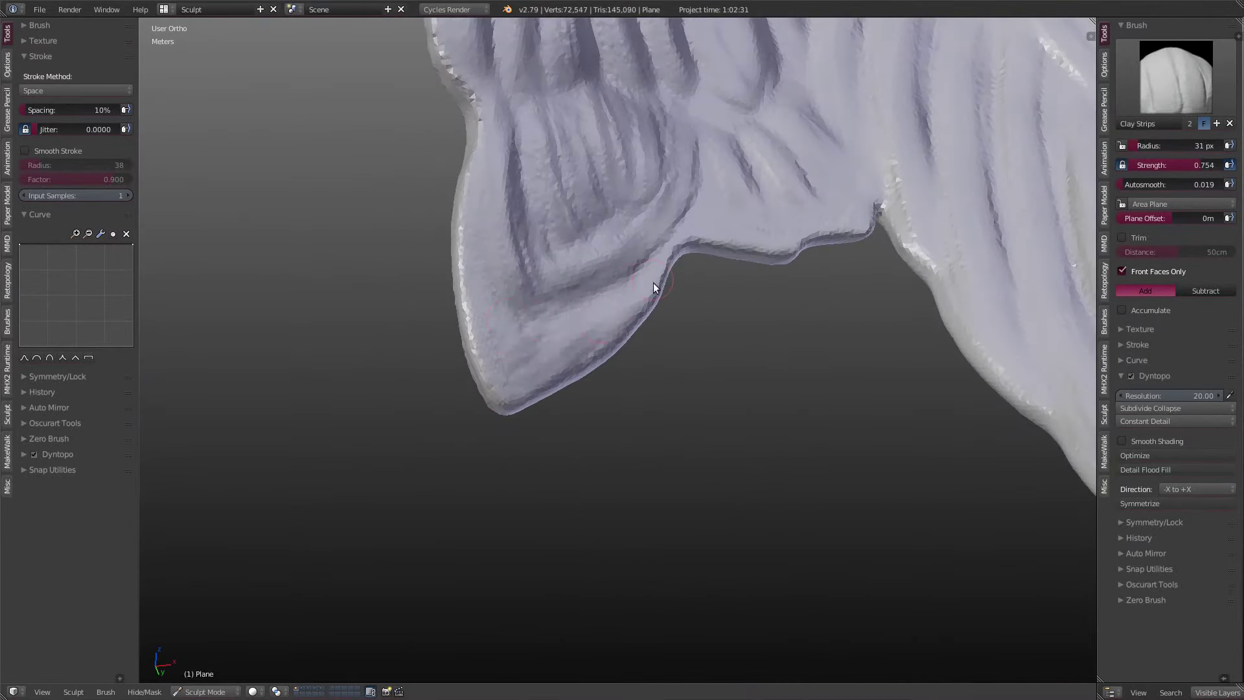
{"action": "mouse_move", "coordinate": [653, 283]}
{"action": "middle_mouse_down"}
{"action": "mouse_move", "coordinate": [709, 197]}
{"action": "mouse_move", "coordinate": [617, 320]}
{"action": "mouse_move", "coordinate": [662, 185]}
{"action": "mouse_move", "coordinate": [789, 201]}
{"action": "mouse_move", "coordinate": [639, 208]}
{"action": "mouse_move", "coordinate": [880, 289]}
{"action": "middle_mouse_up"}
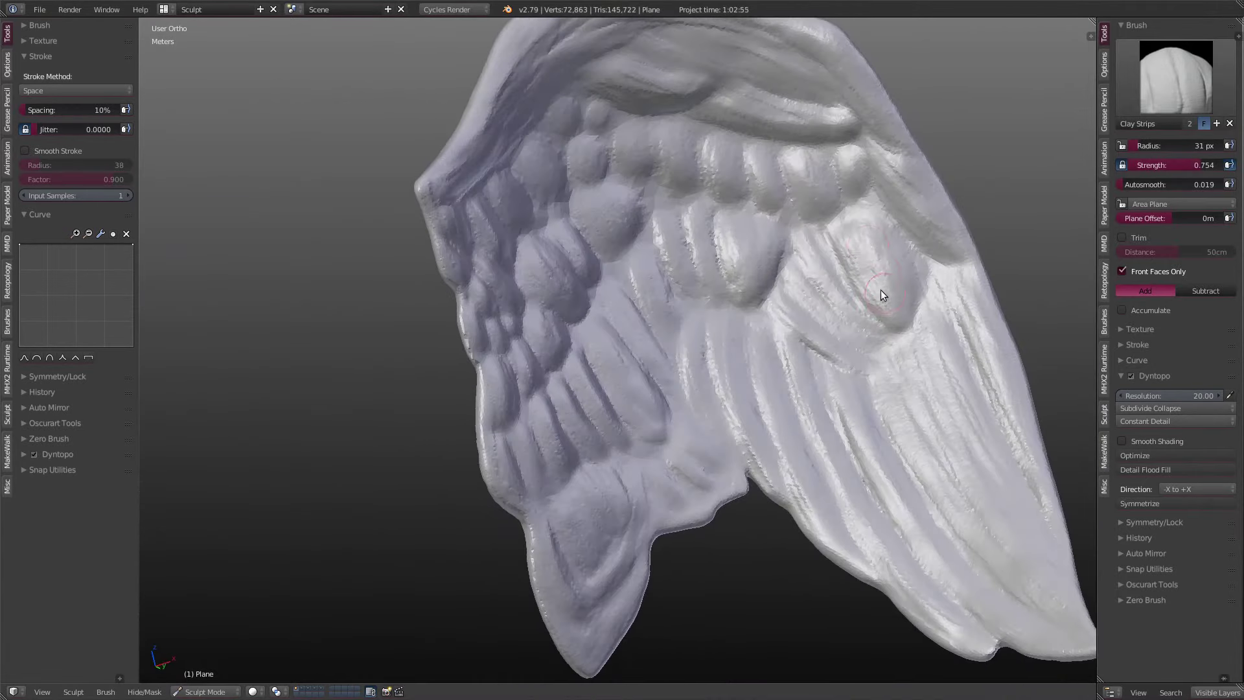
{"action": "key", "text": "shift+f"}
{"action": "mouse_move", "coordinate": [1154, 184]}
{"action": "middle_mouse_down"}
{"action": "mouse_move", "coordinate": [827, 148]}
{"action": "mouse_move", "coordinate": [896, 298]}
{"action": "middle_mouse_up"}
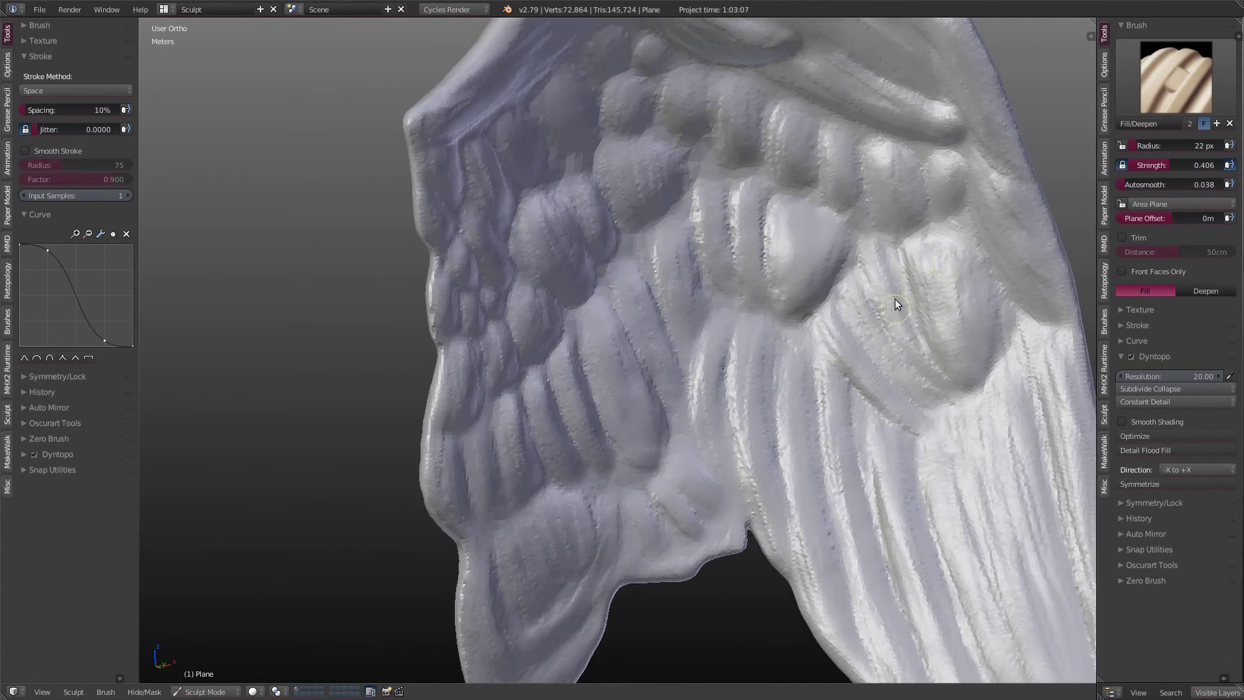